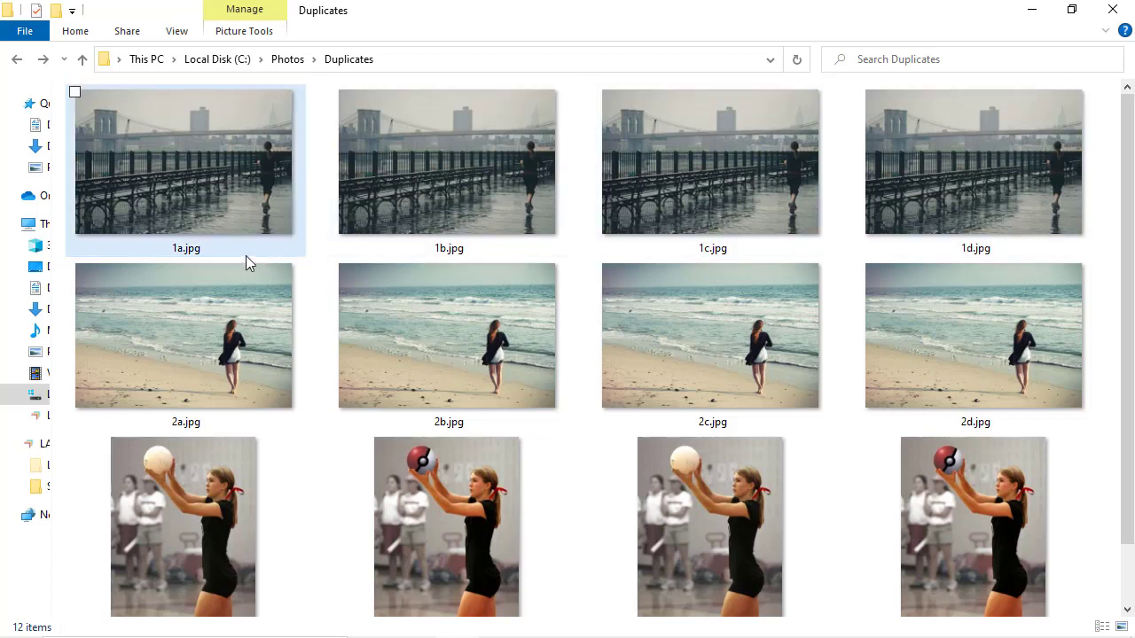
mouse_move(246, 256)
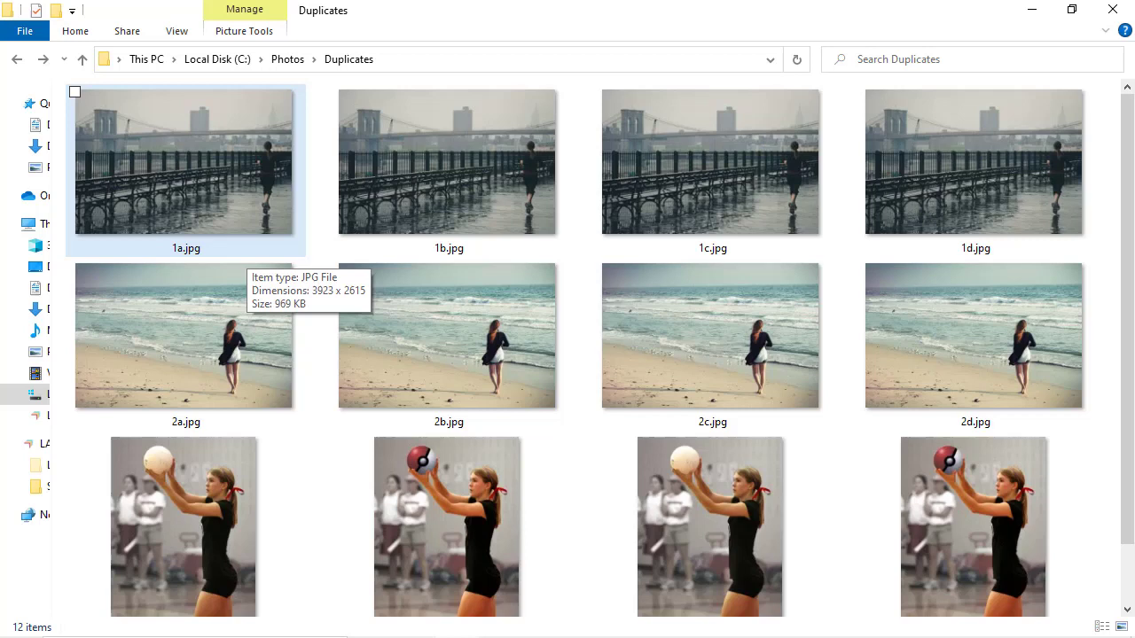
mouse_move(495, 253)
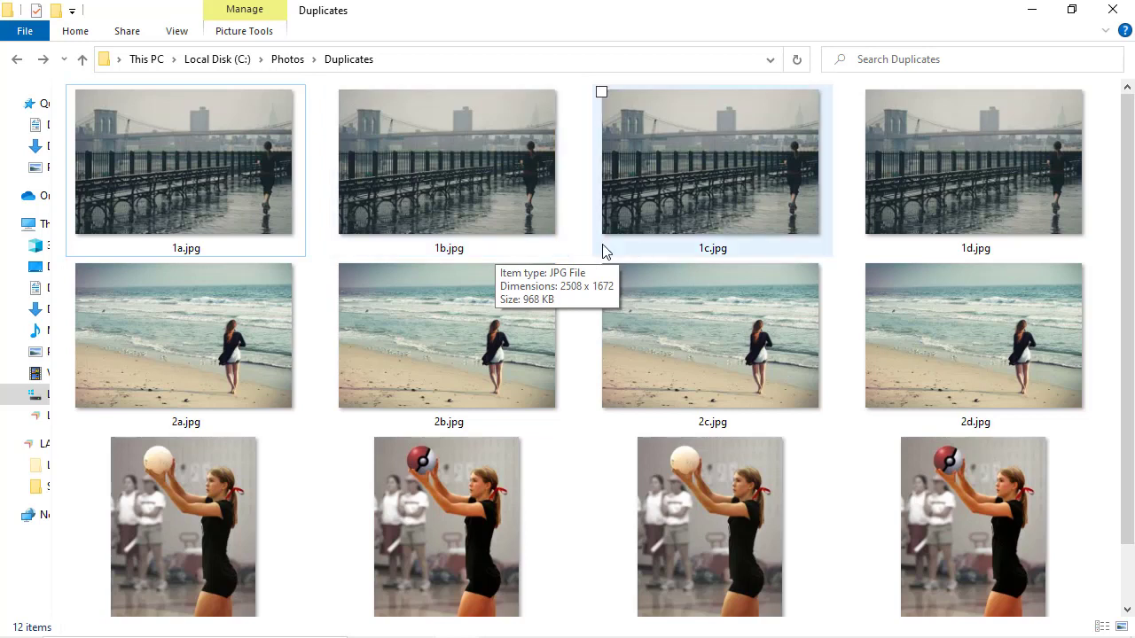
mouse_move(743, 251)
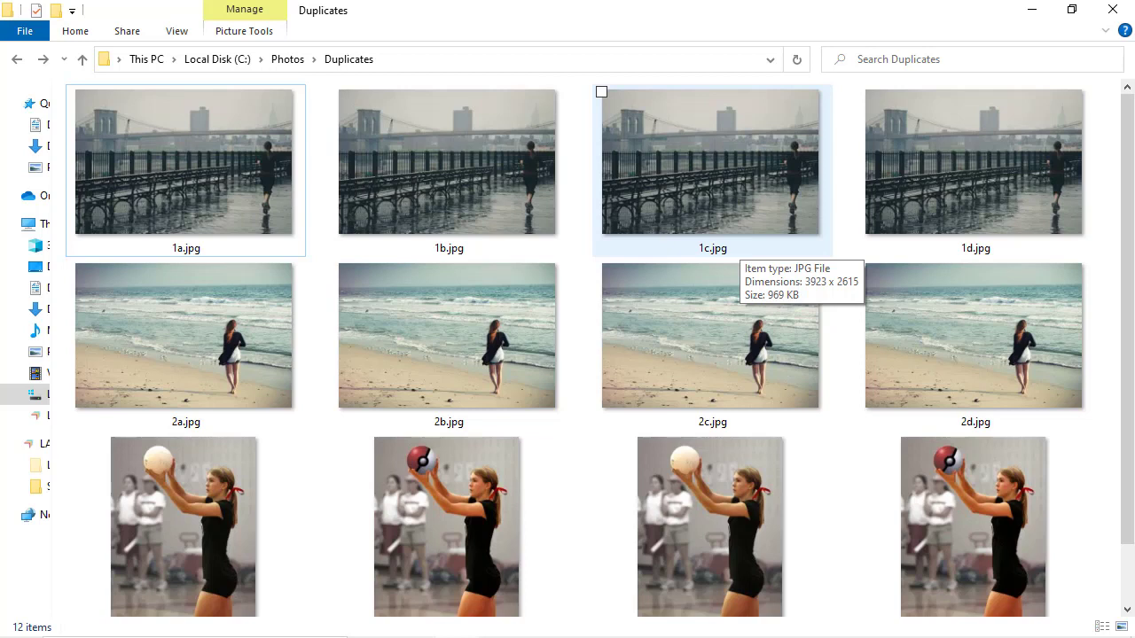
mouse_move(1003, 251)
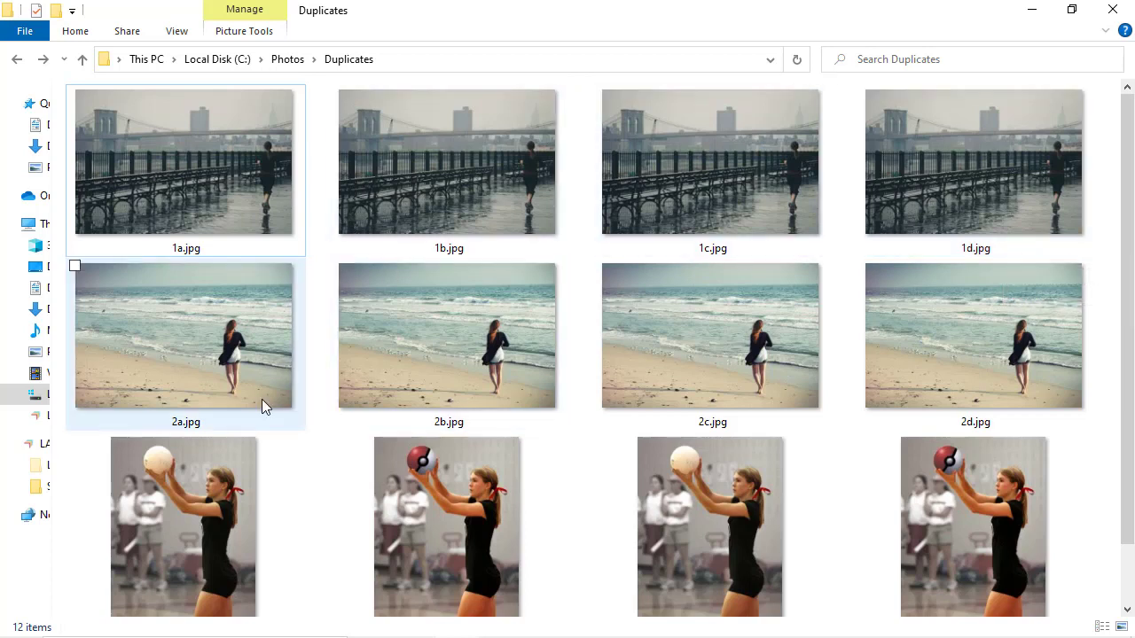
mouse_move(223, 404)
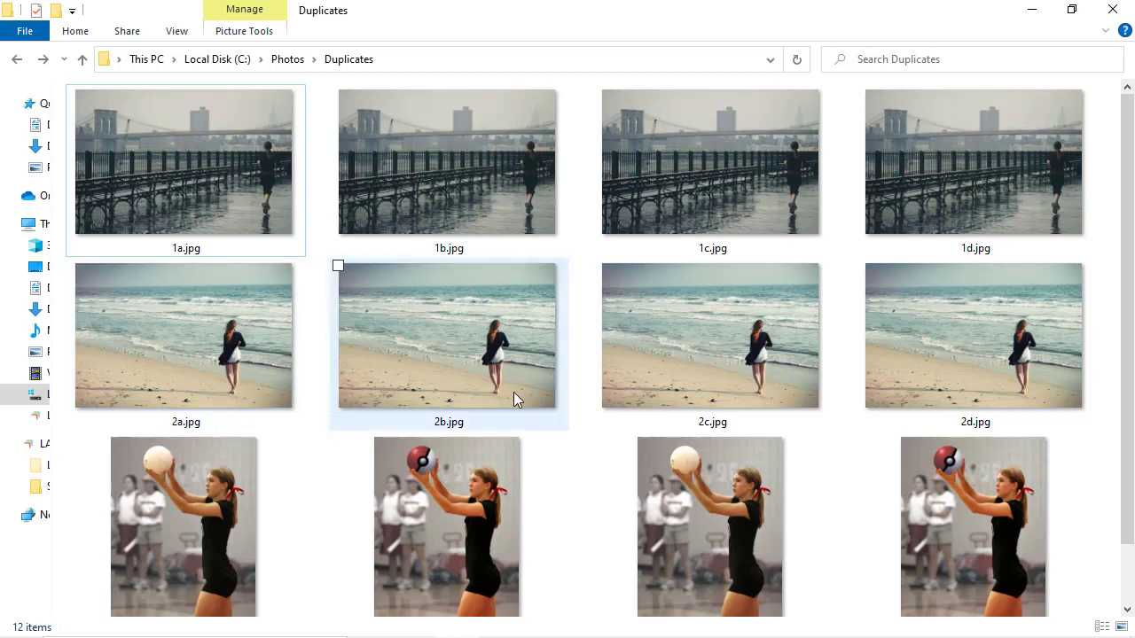
mouse_move(507, 399)
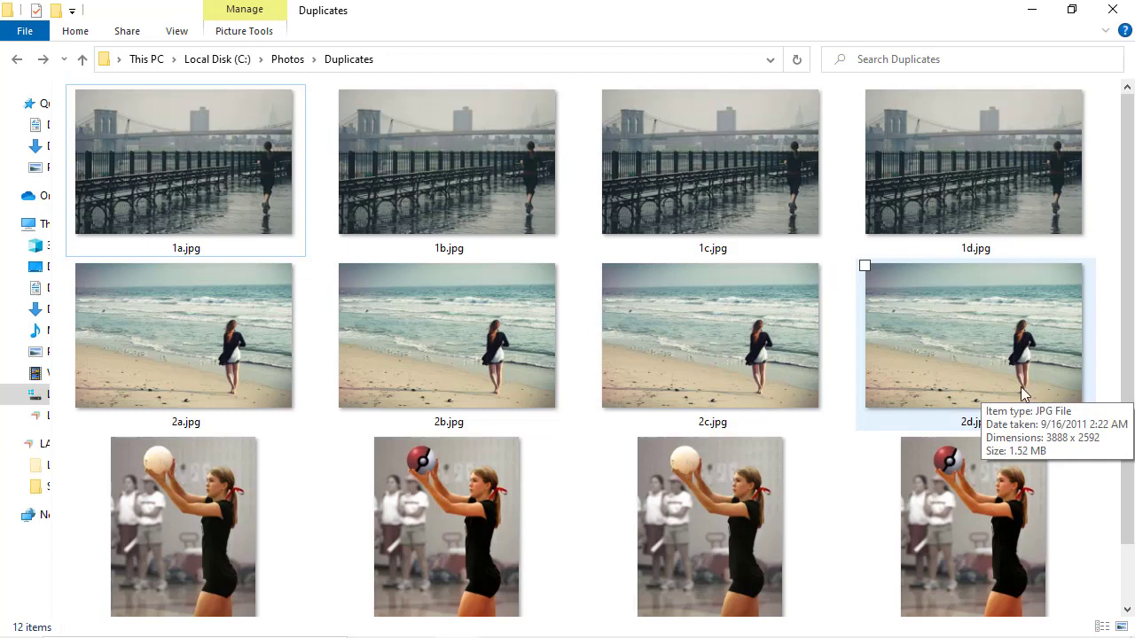
scroll(349, 458, down, 1)
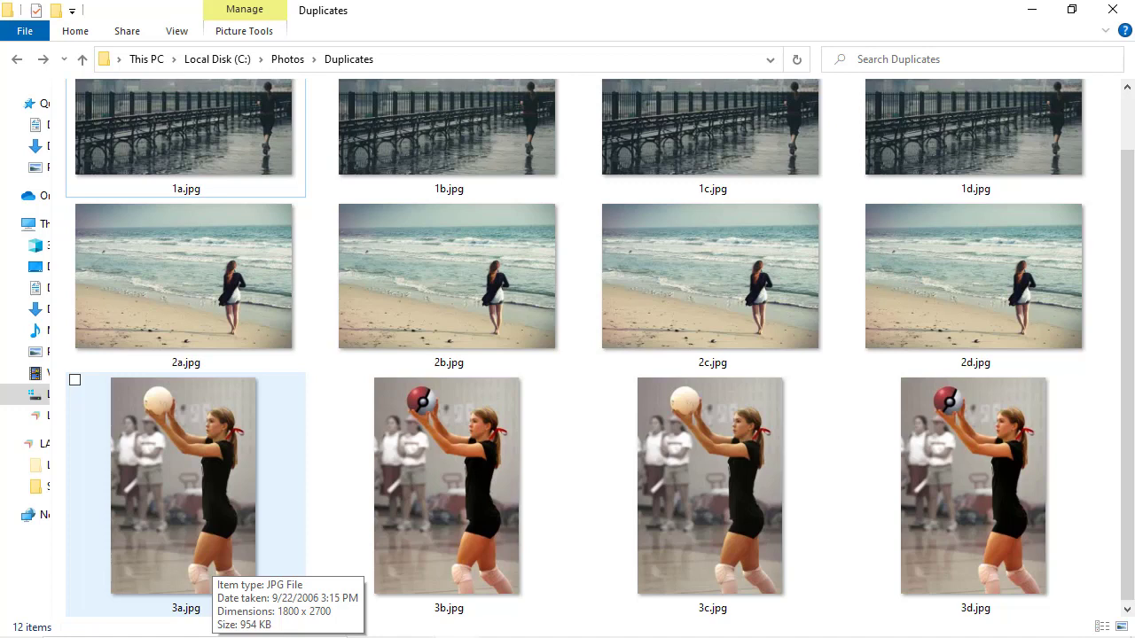
mouse_move(483, 566)
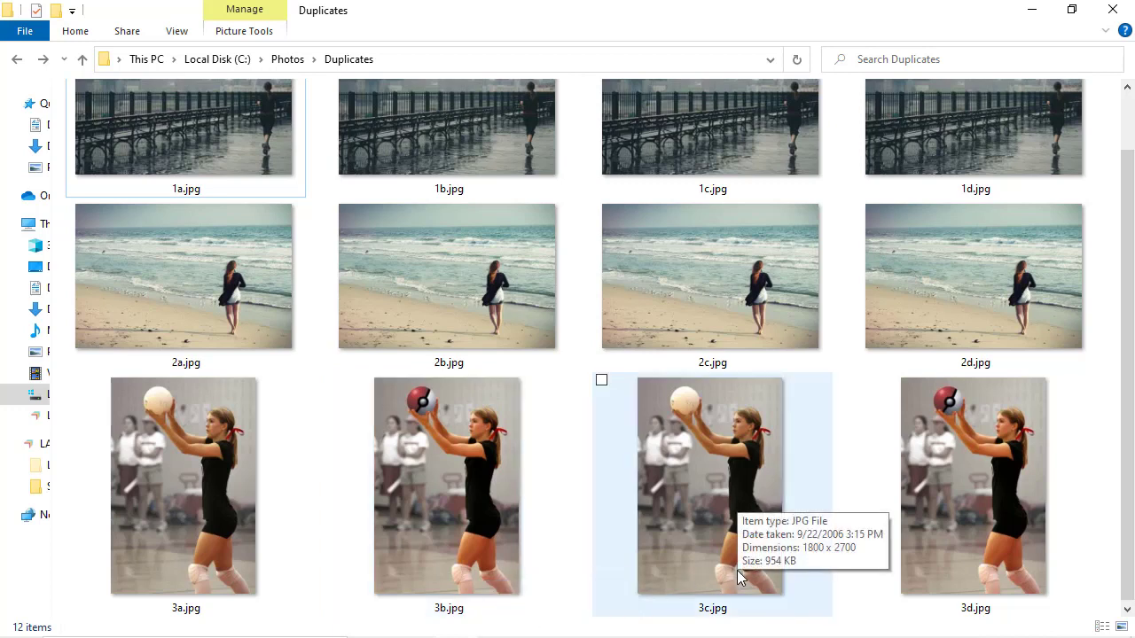
mouse_move(964, 563)
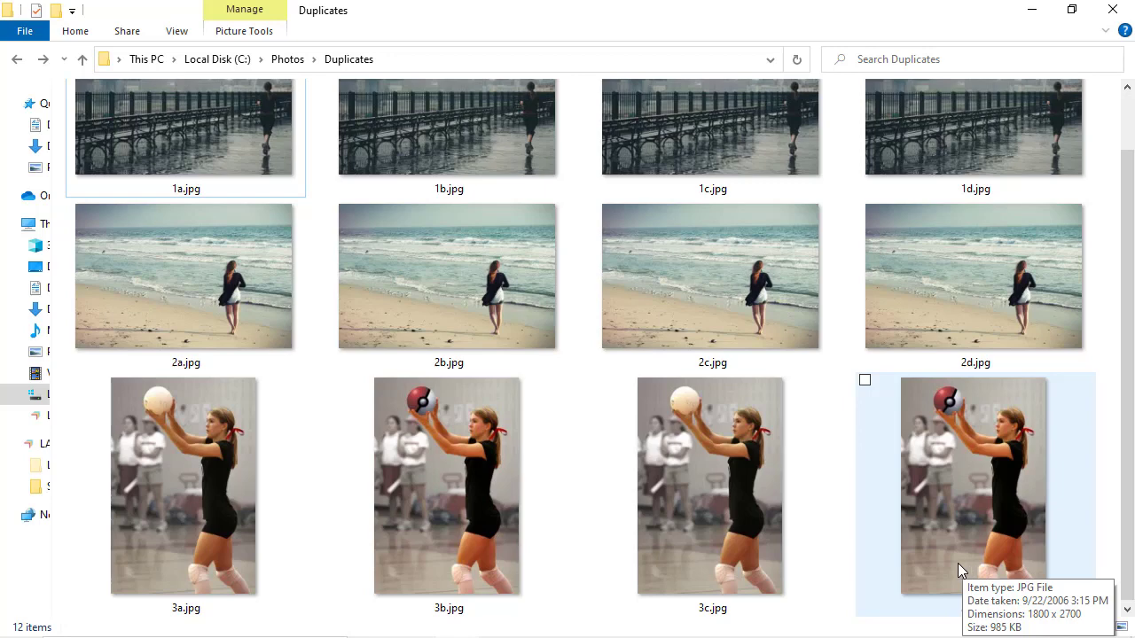
Start a hard-drive photo import and pick C:\Photos\Duplicates as the source folder.
click(1032, 10)
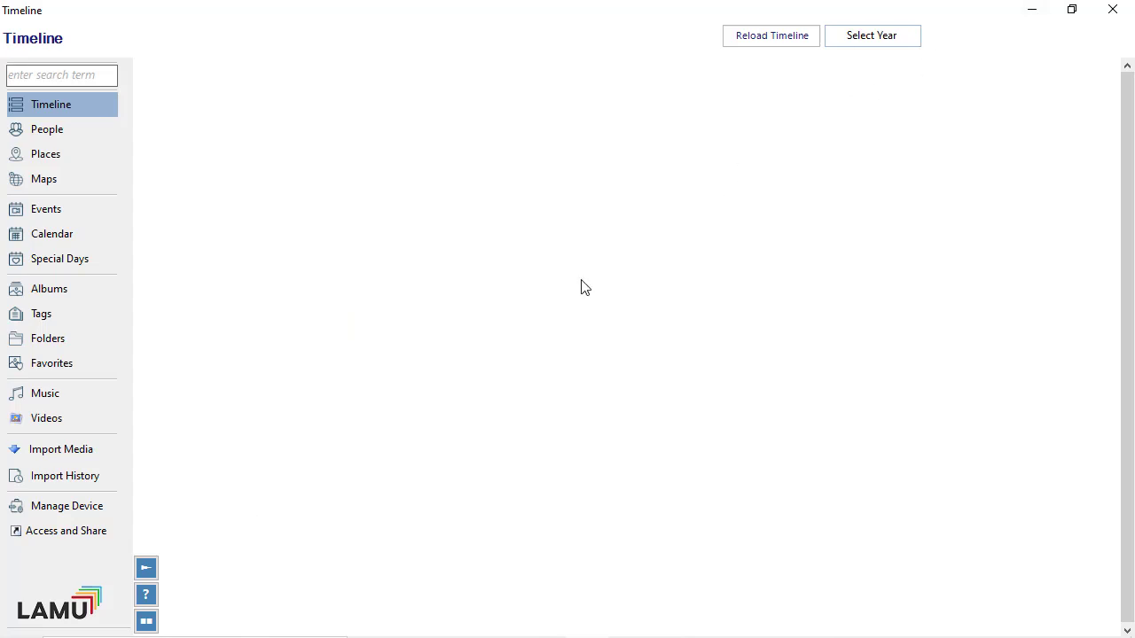
click(78, 453)
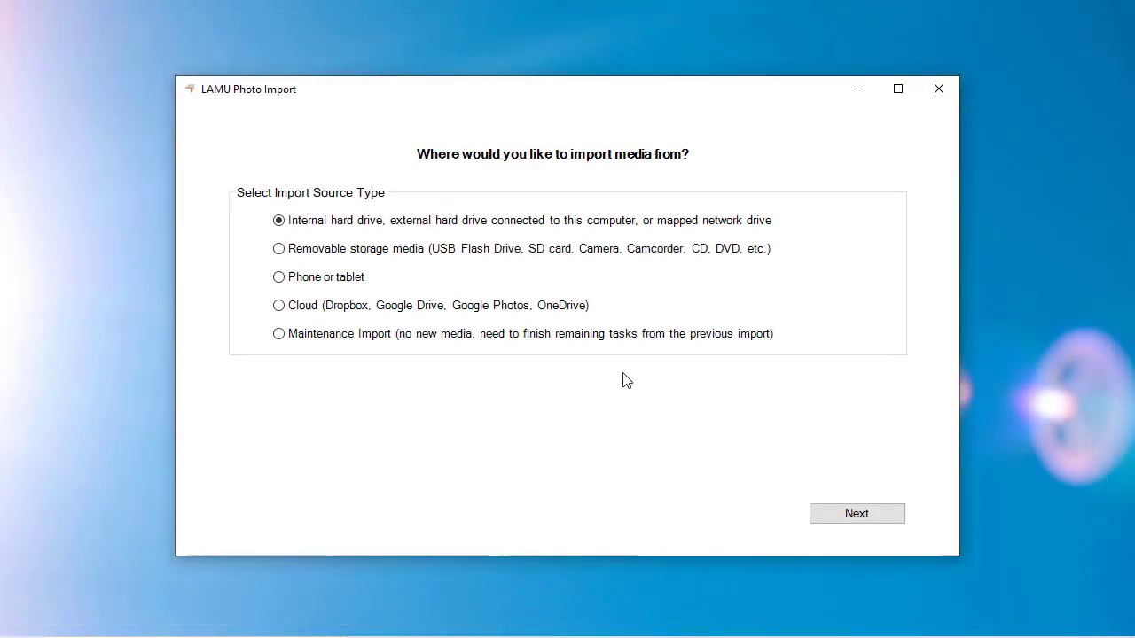
click(856, 514)
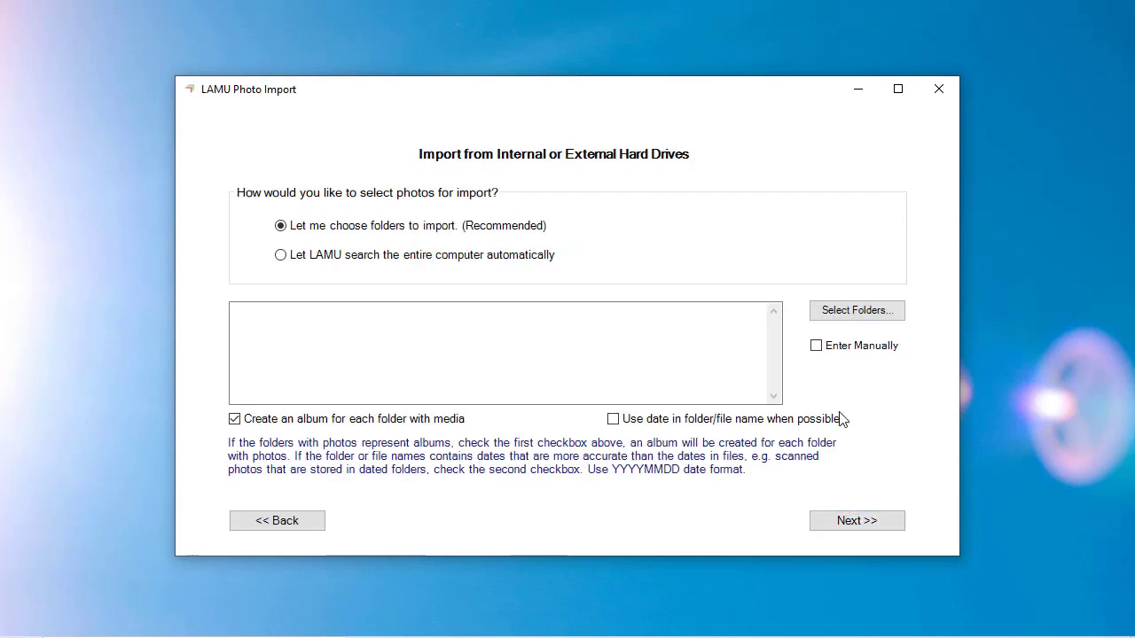
click(867, 310)
click(236, 342)
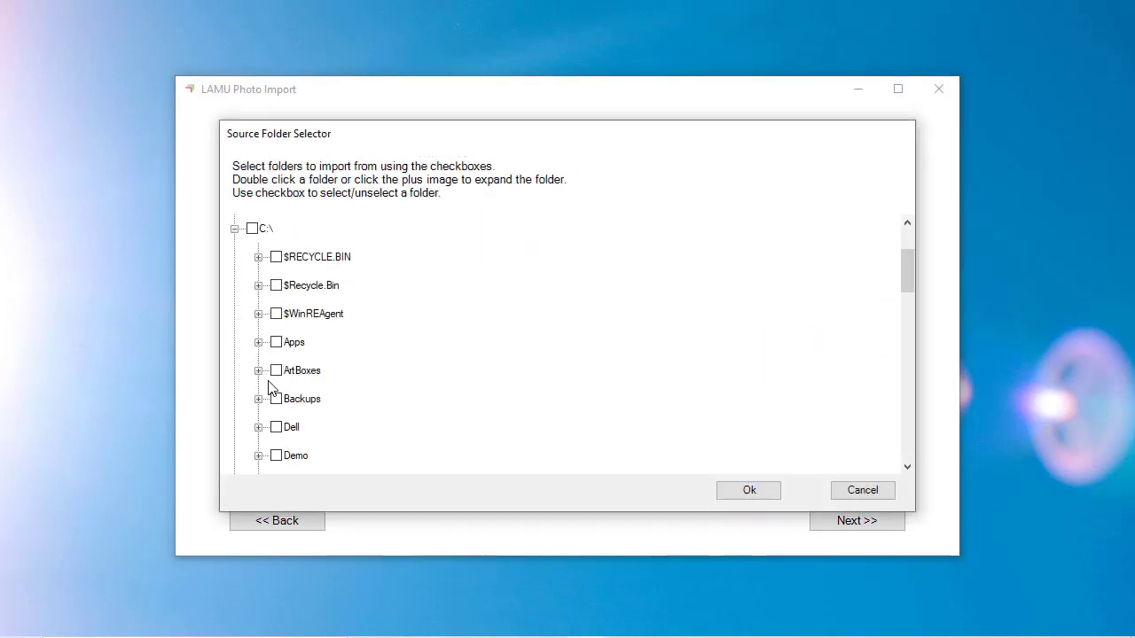
scroll(248, 395, down, 5)
scroll(258, 403, down, 2)
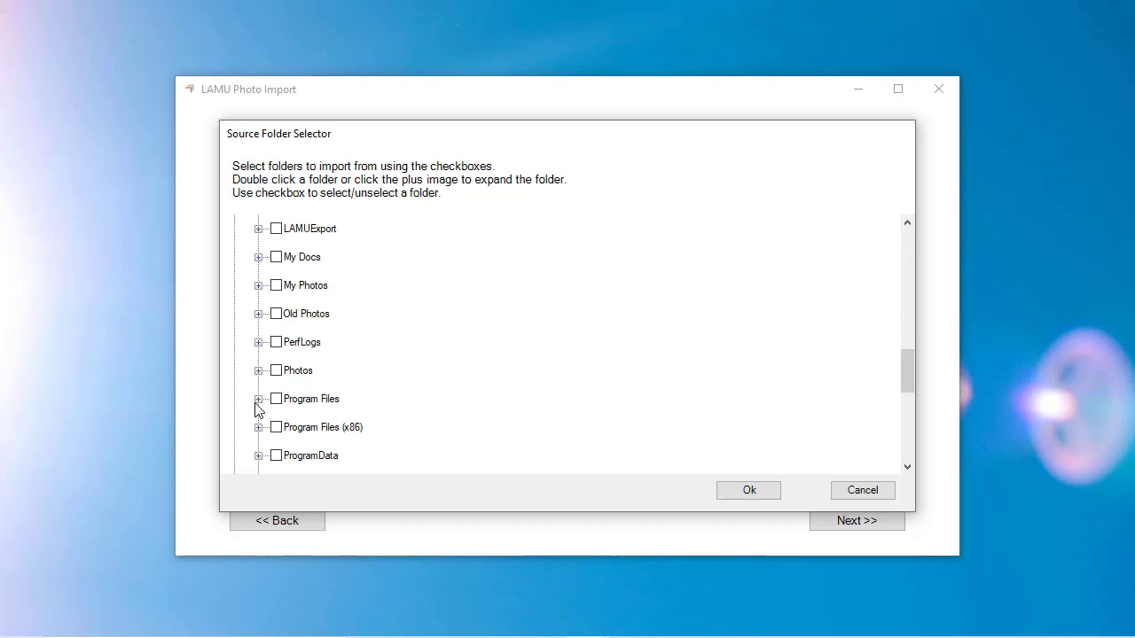
click(258, 371)
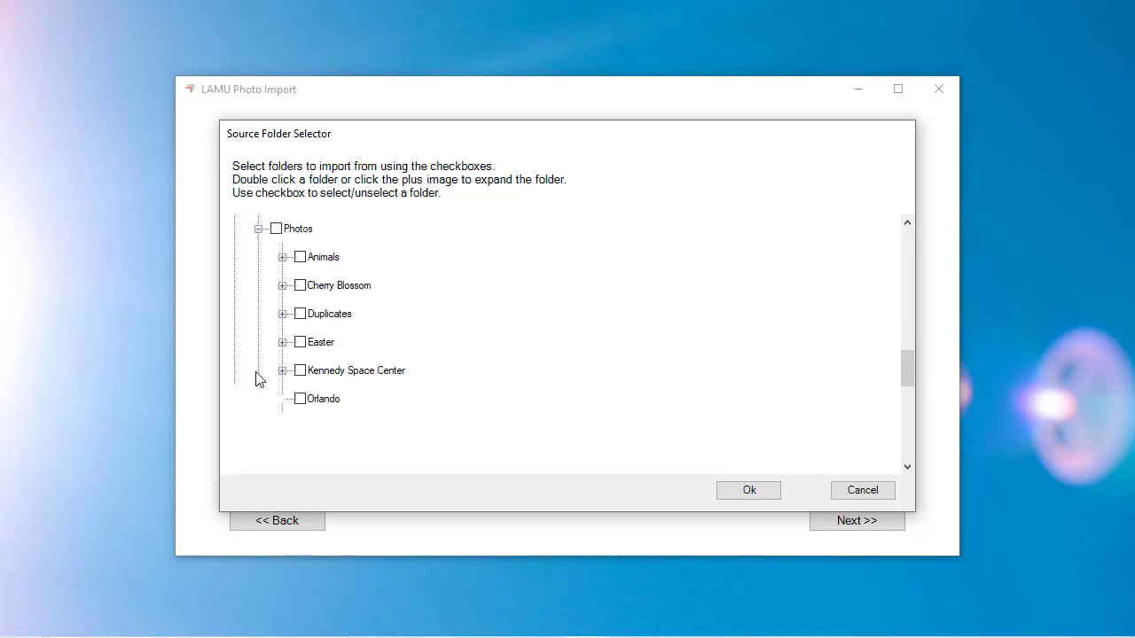
click(300, 315)
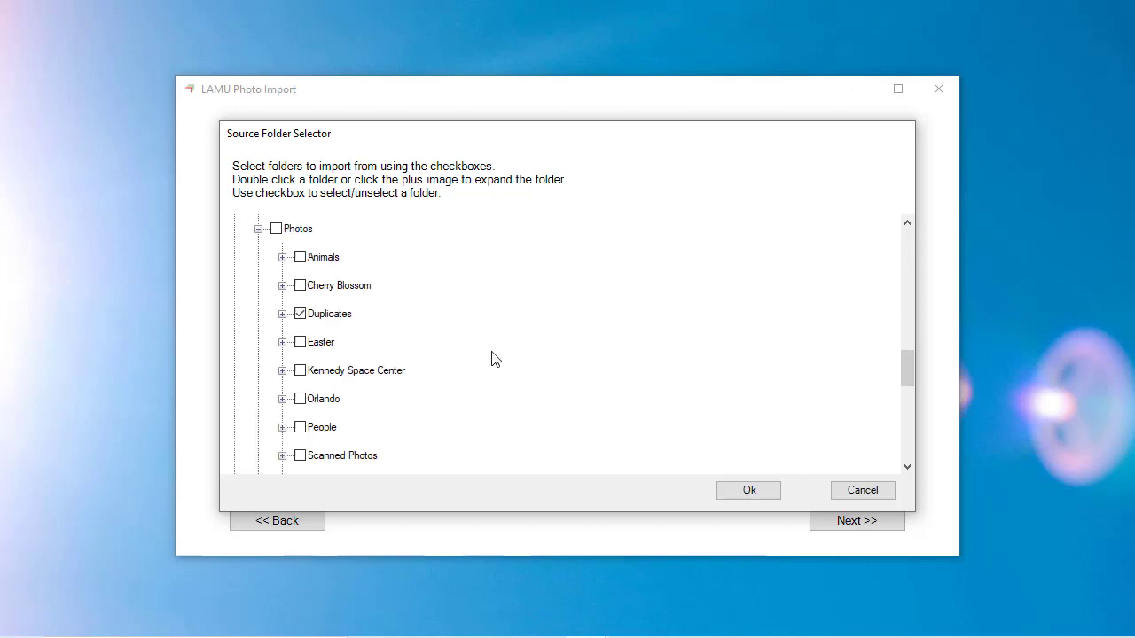
click(749, 492)
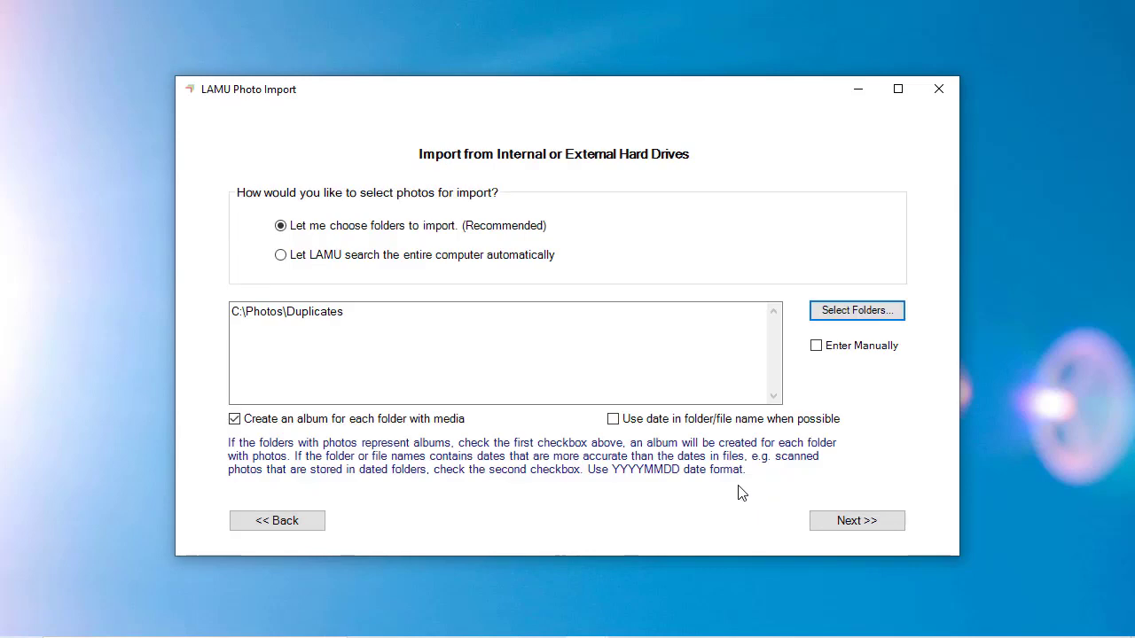
Import the Duplicates photos with database backup off and face recognition skipped, then close the importer.
click(838, 521)
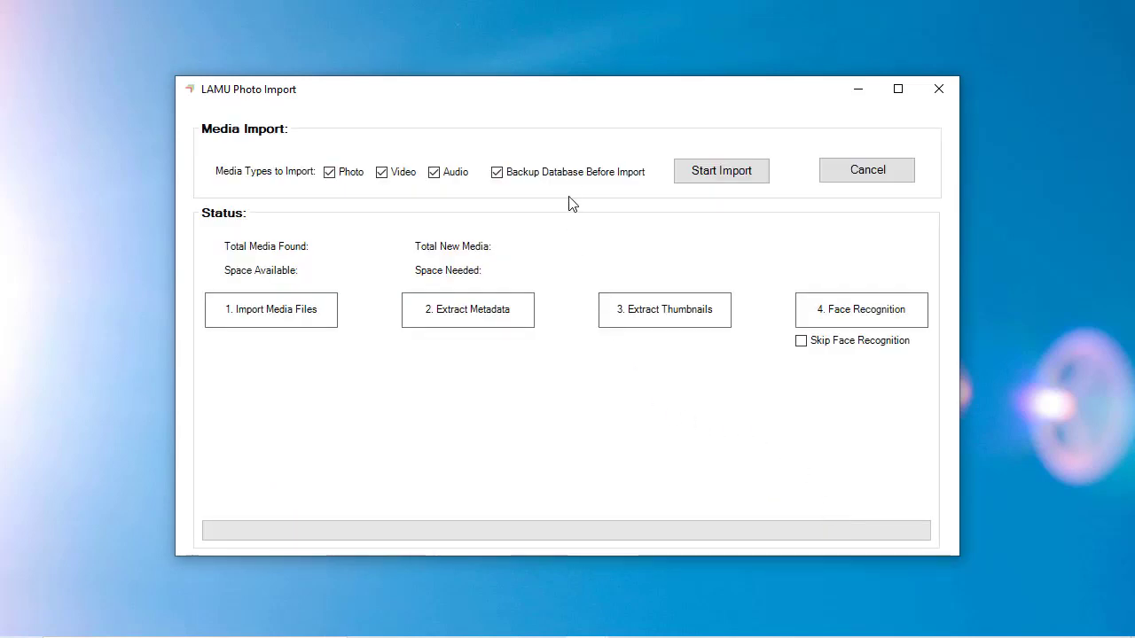
click(575, 175)
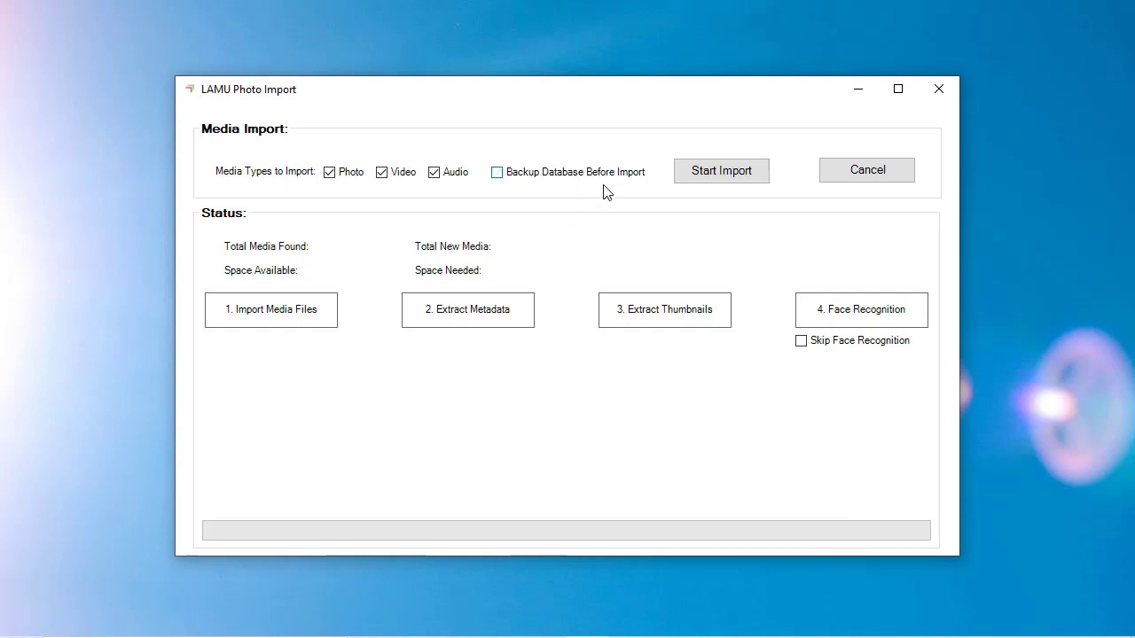
click(817, 349)
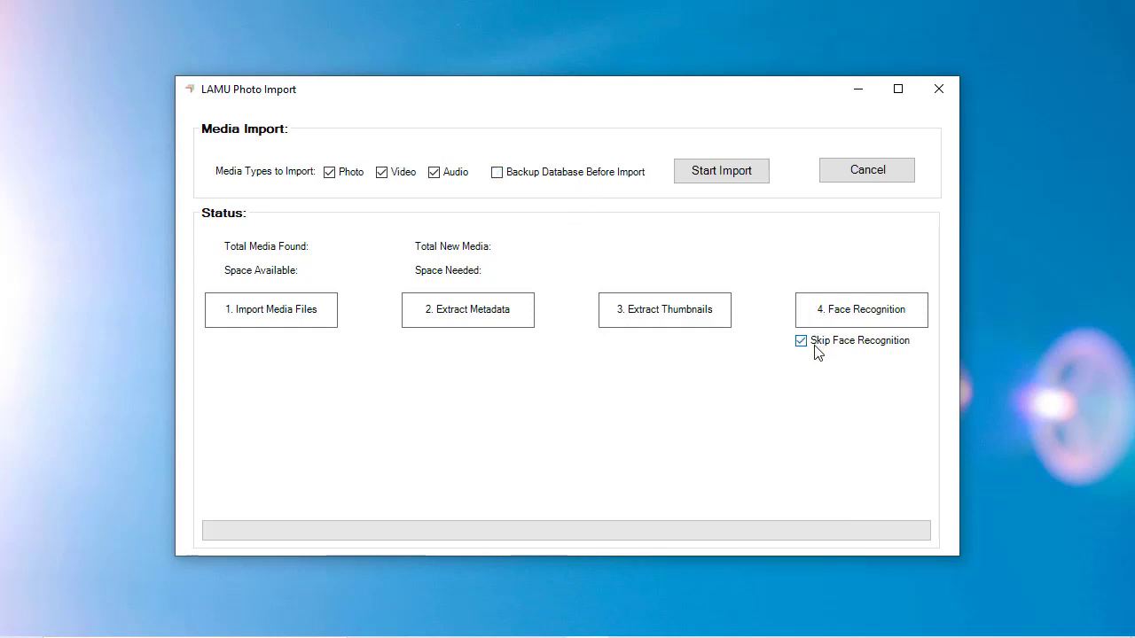
click(716, 180)
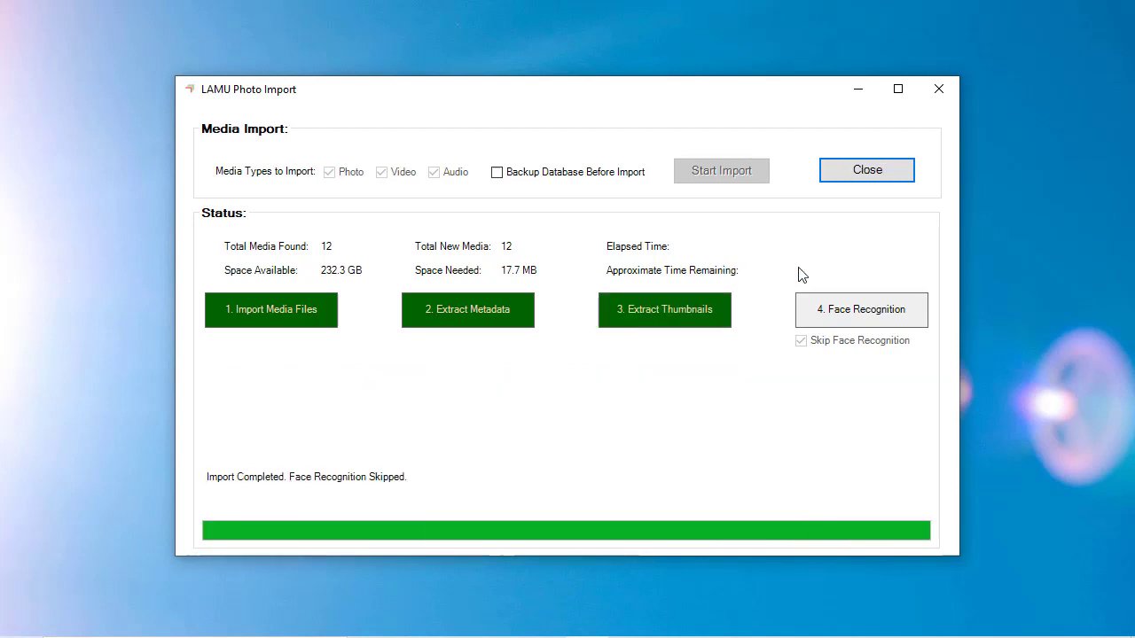
click(866, 181)
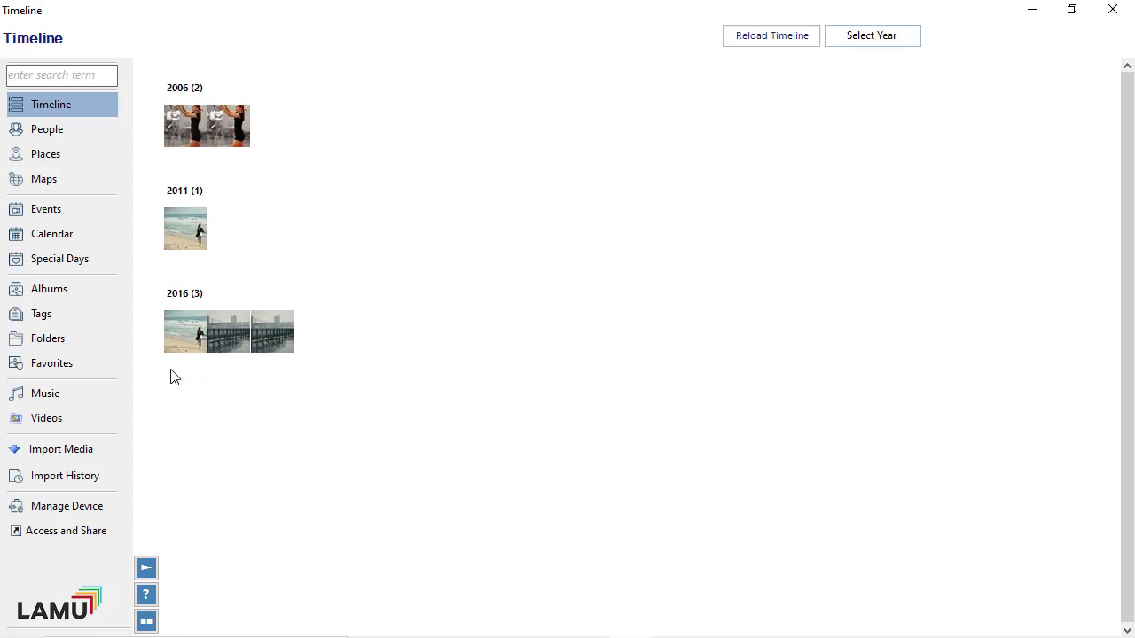
click(80, 478)
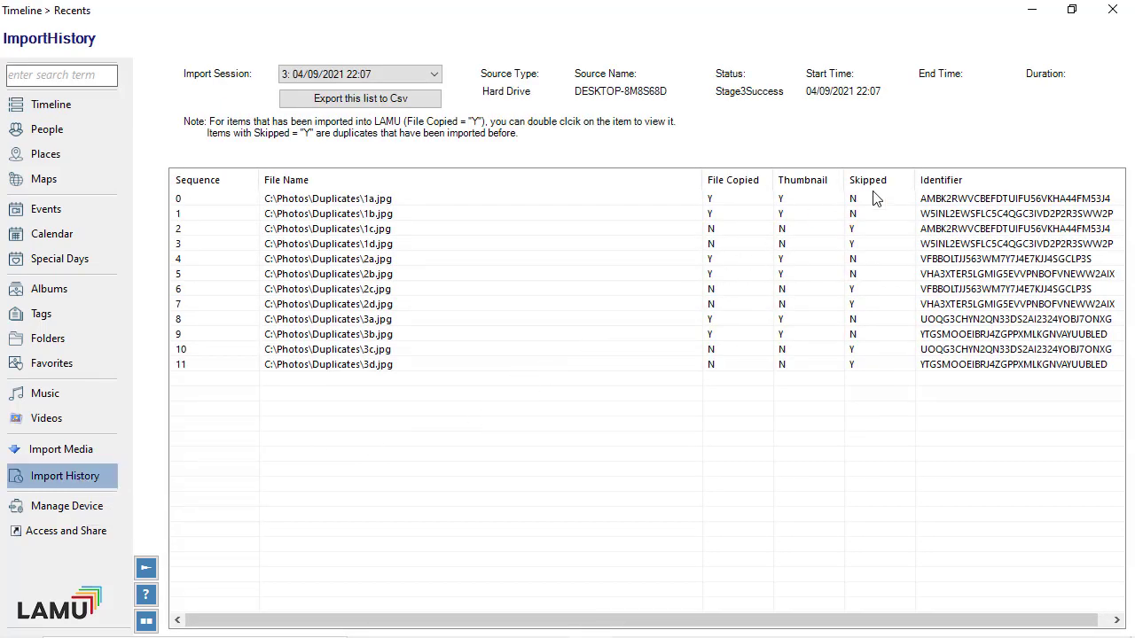
click(866, 202)
click(864, 216)
click(861, 230)
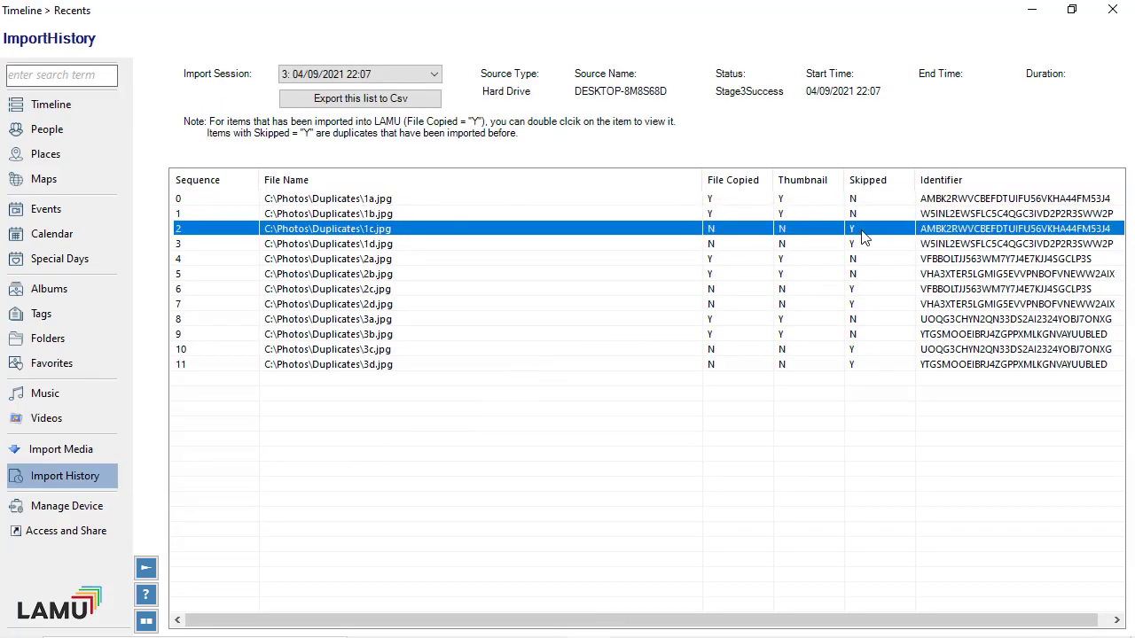
click(858, 246)
click(858, 260)
click(860, 275)
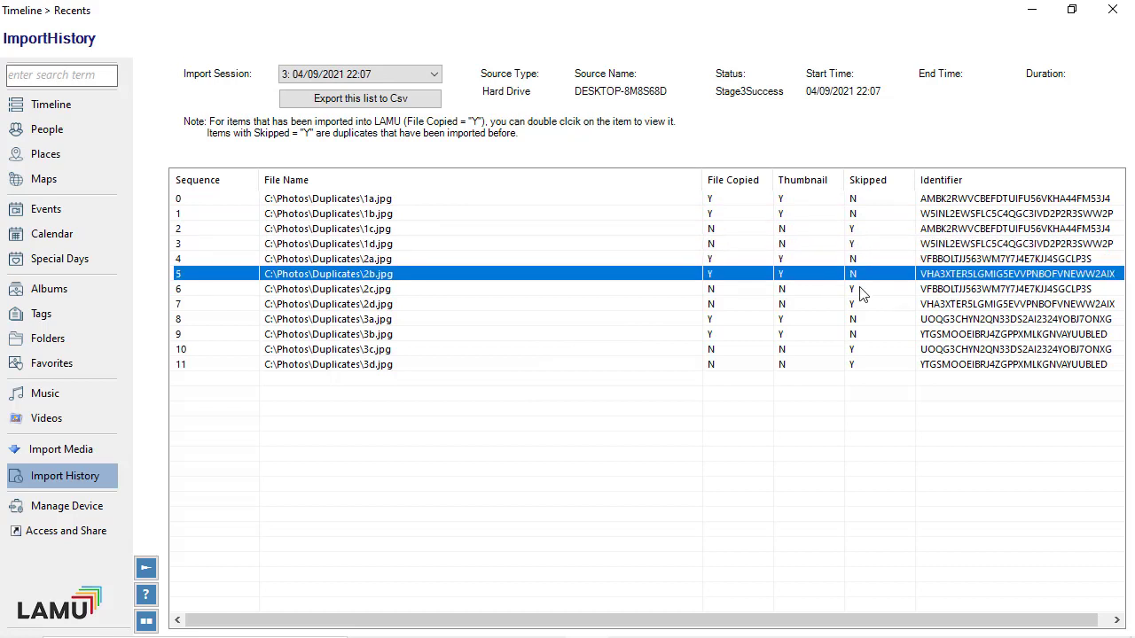
click(860, 292)
click(860, 306)
click(861, 321)
click(862, 336)
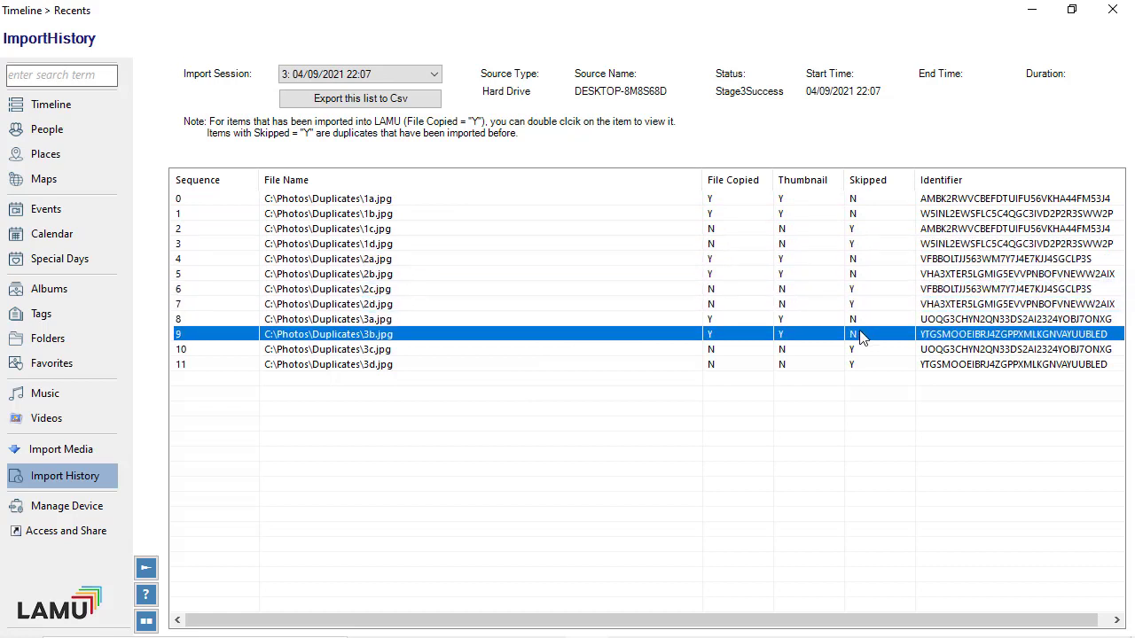
click(857, 351)
click(854, 365)
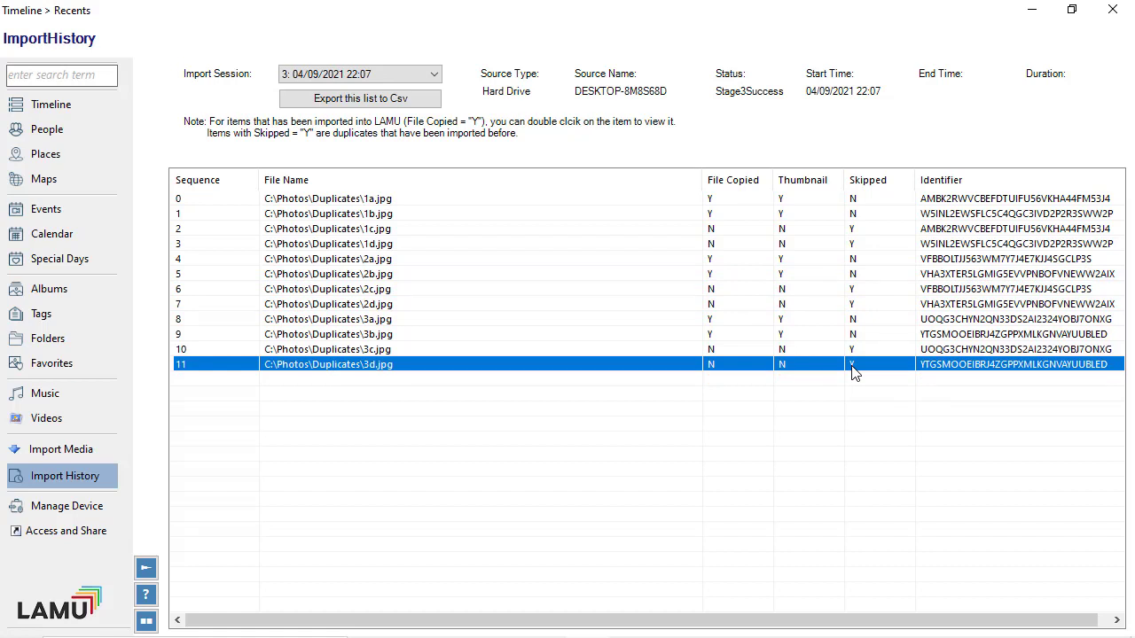
click(57, 112)
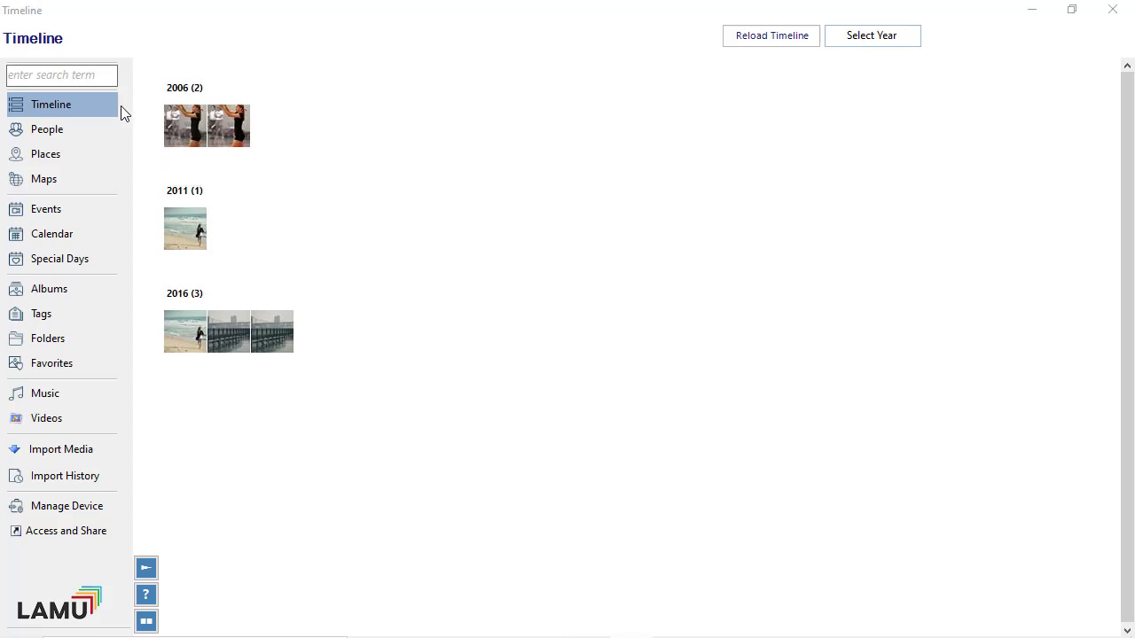
Go to the Search page and bring up the Find Duplicates Options dialog.
click(83, 77)
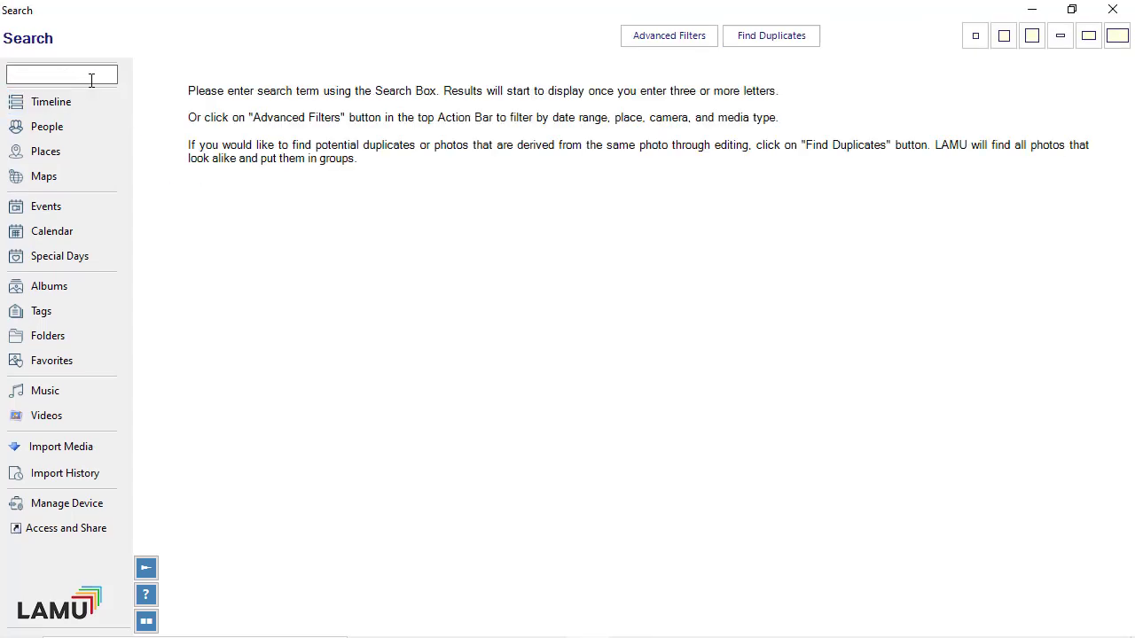
click(790, 42)
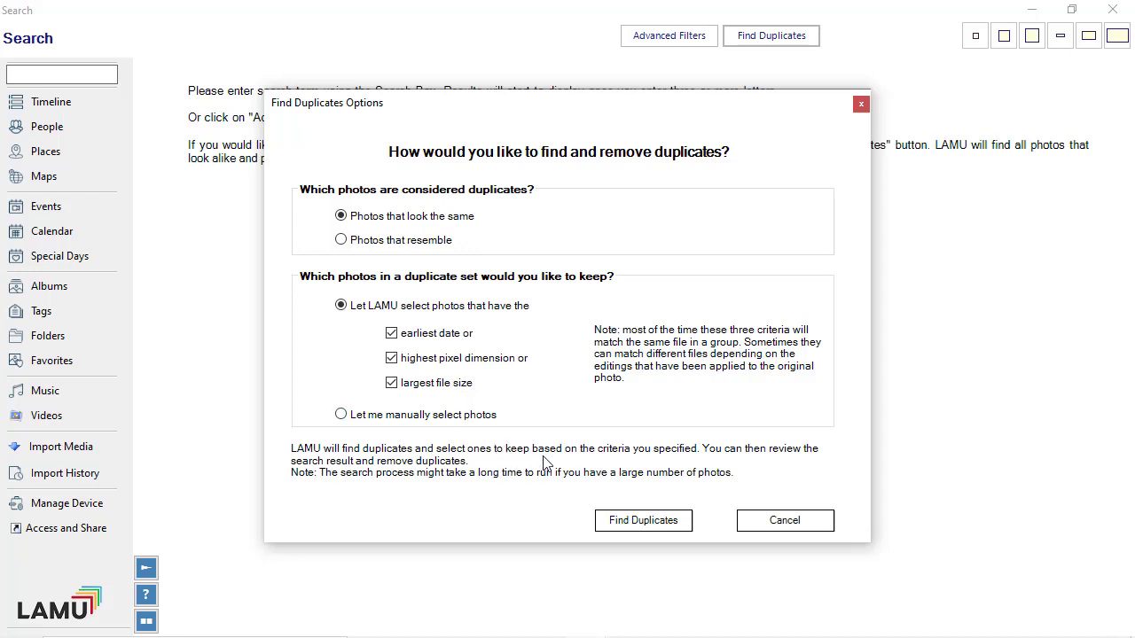
Run the look-alike duplicate search, listing two groups of four photos.
click(645, 521)
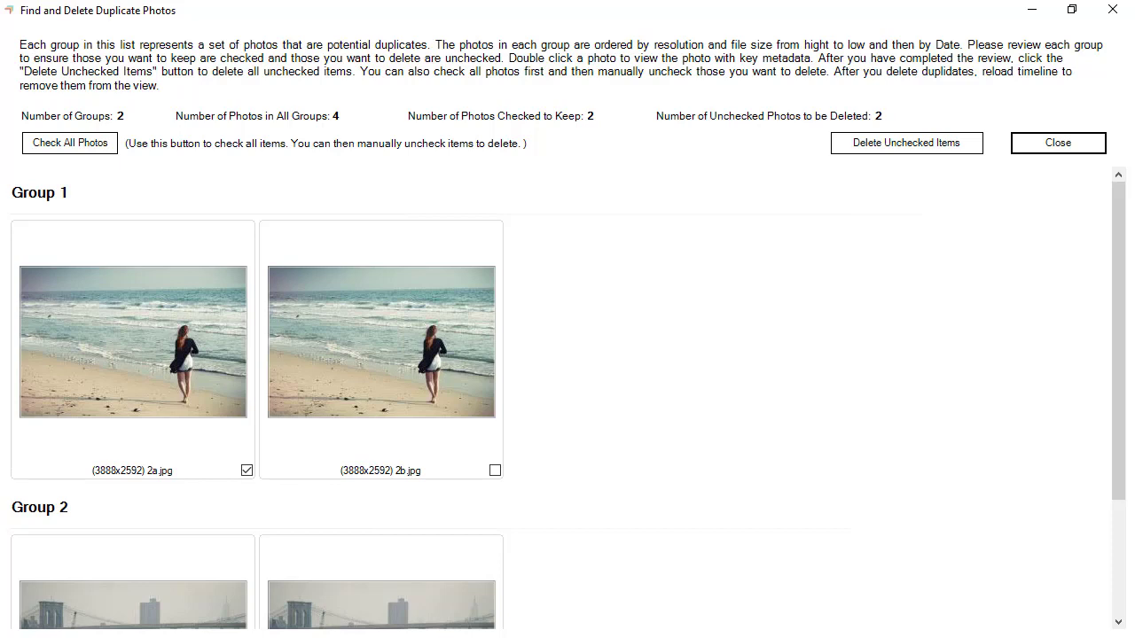
double_click(243, 439)
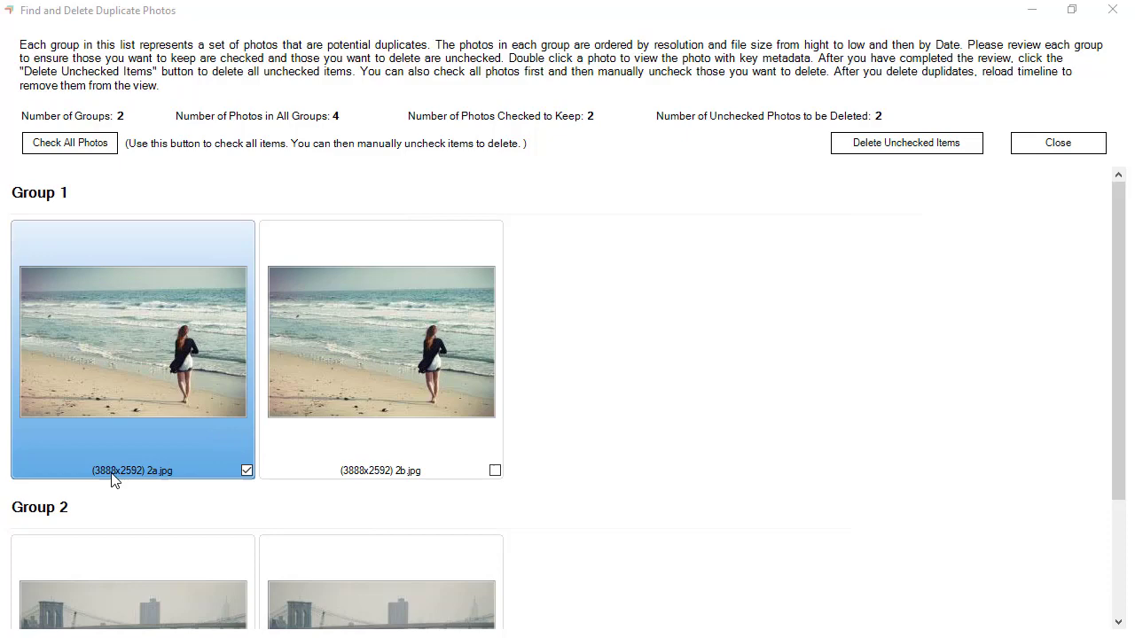
right_click(164, 357)
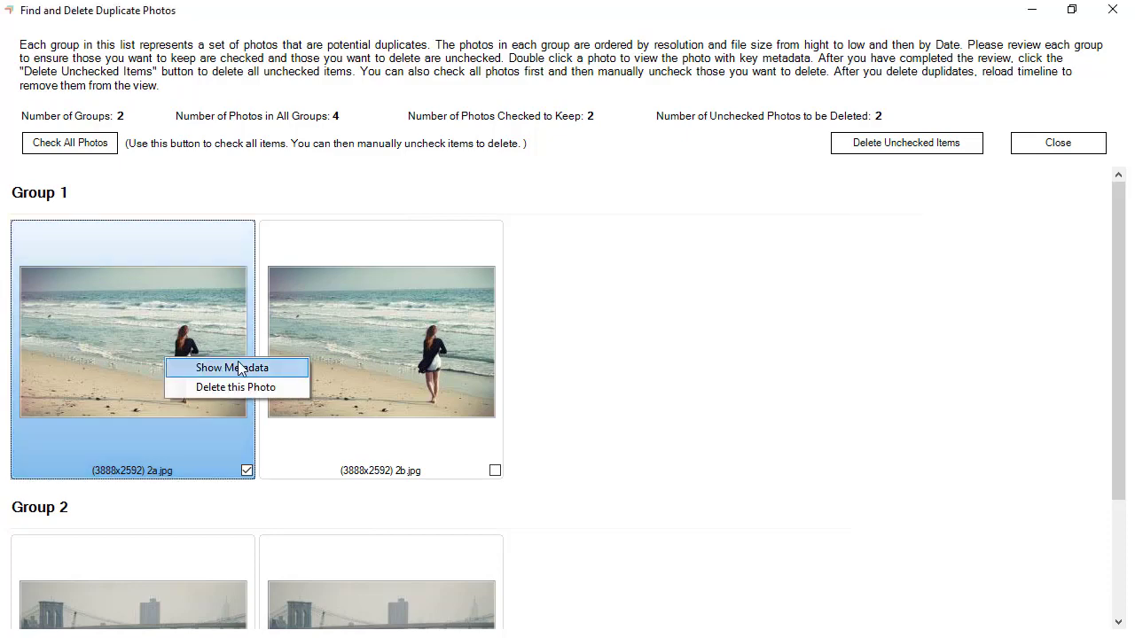
click(233, 368)
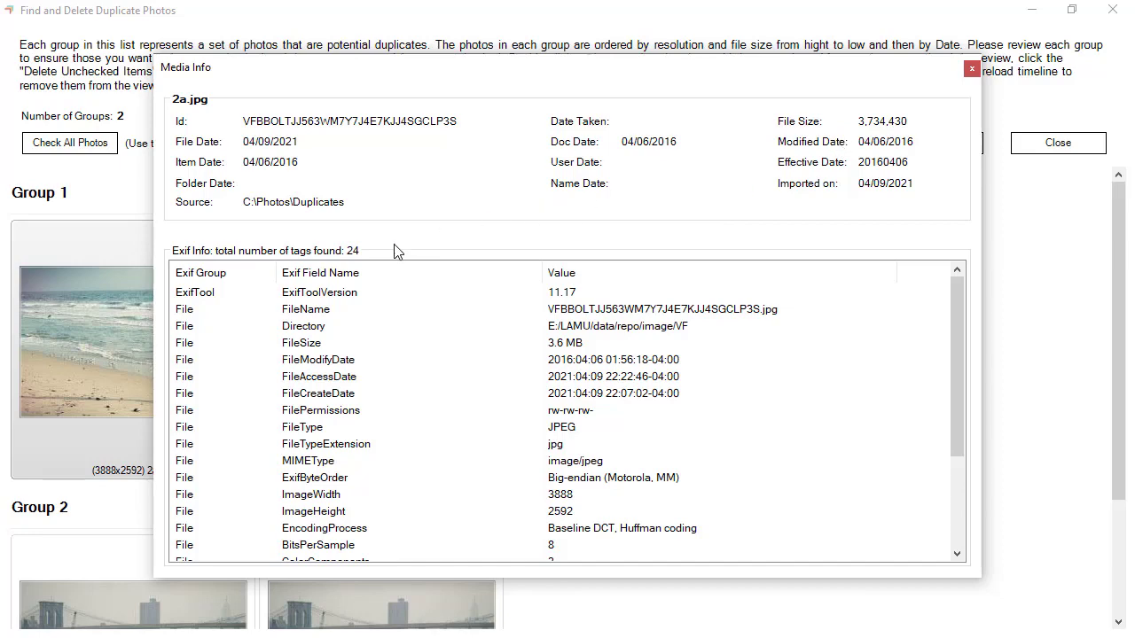
scroll(685, 434, down, 1)
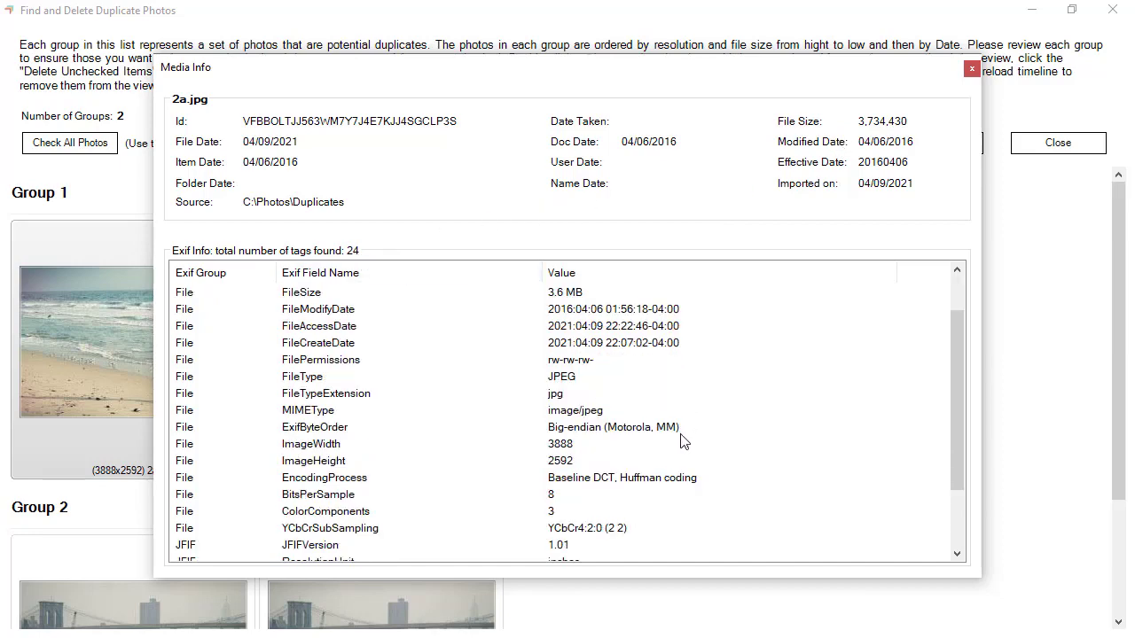
scroll(685, 442, down, 1)
scroll(684, 441, down, 1)
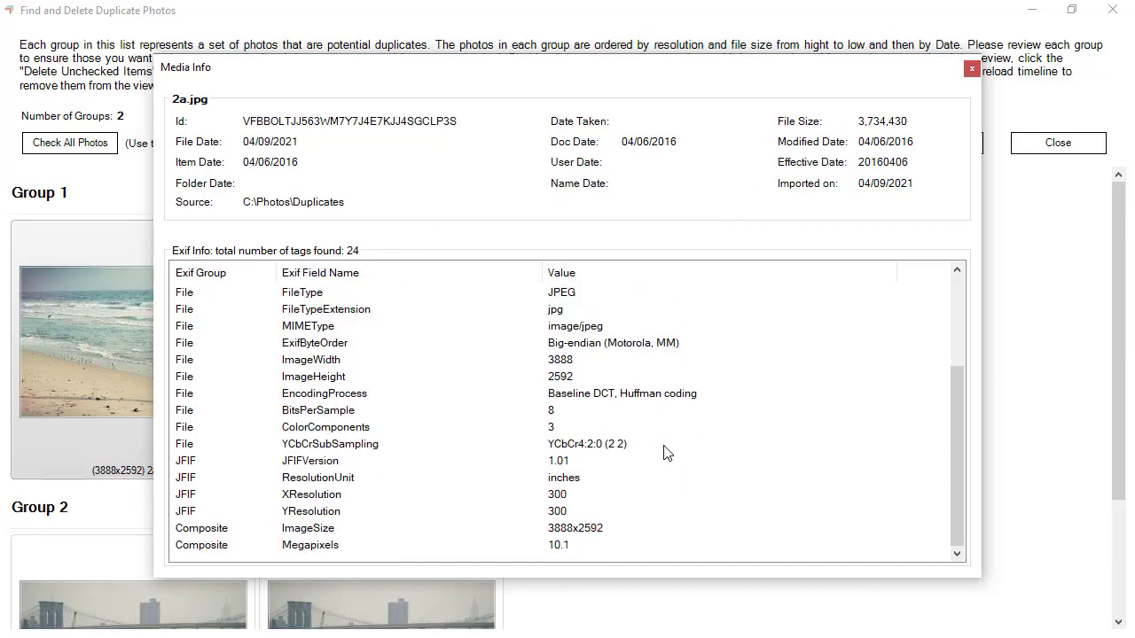
click(595, 497)
click(575, 515)
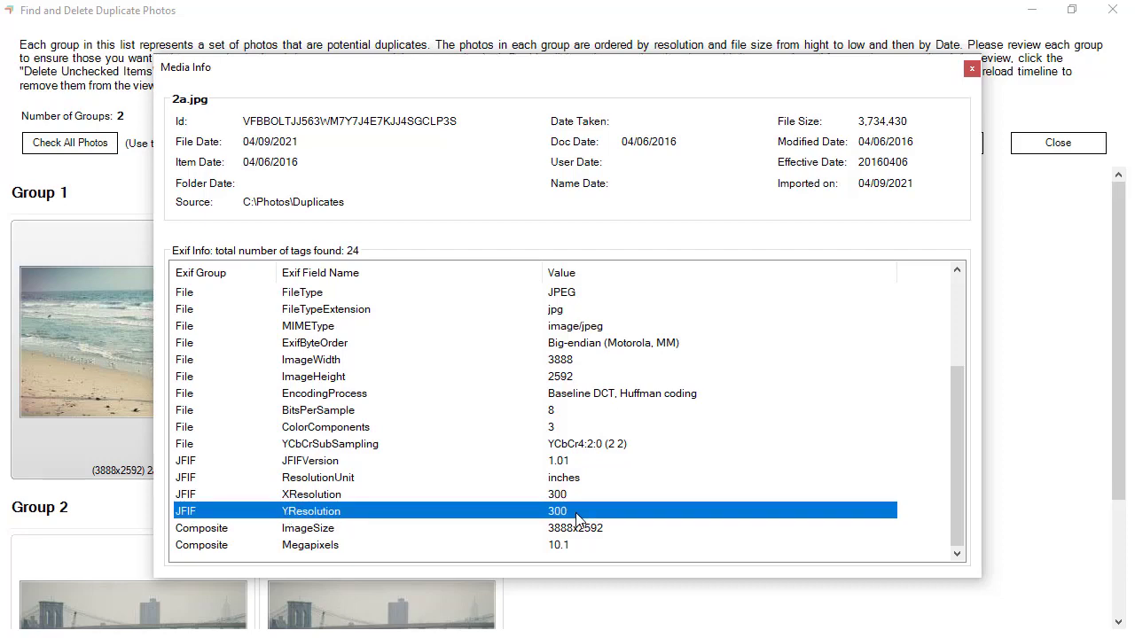
click(972, 68)
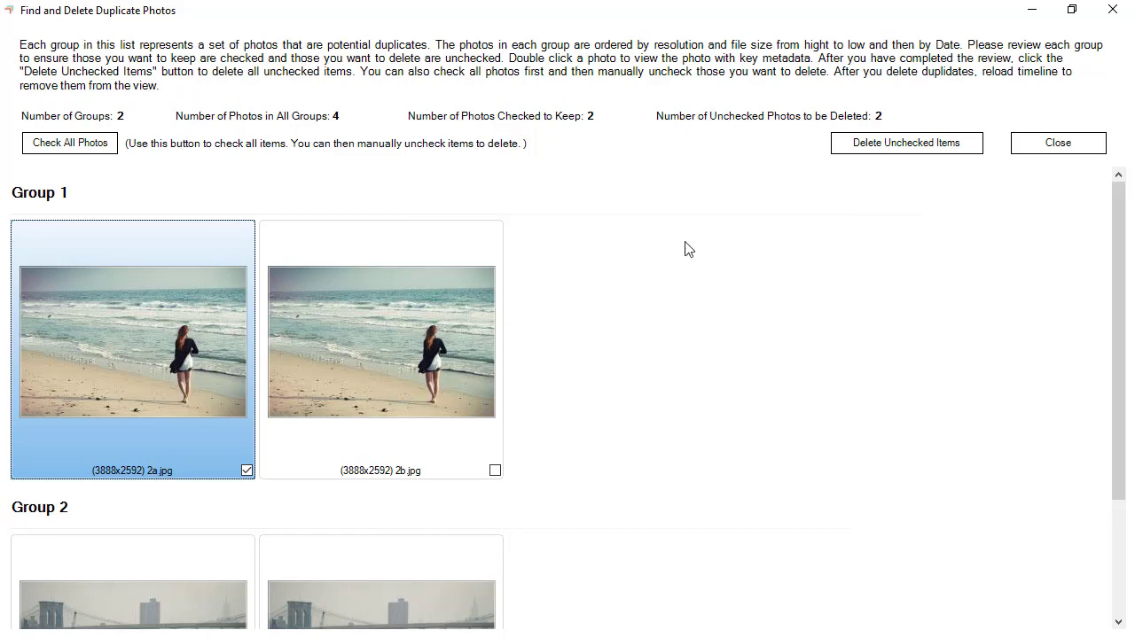
double_click(198, 385)
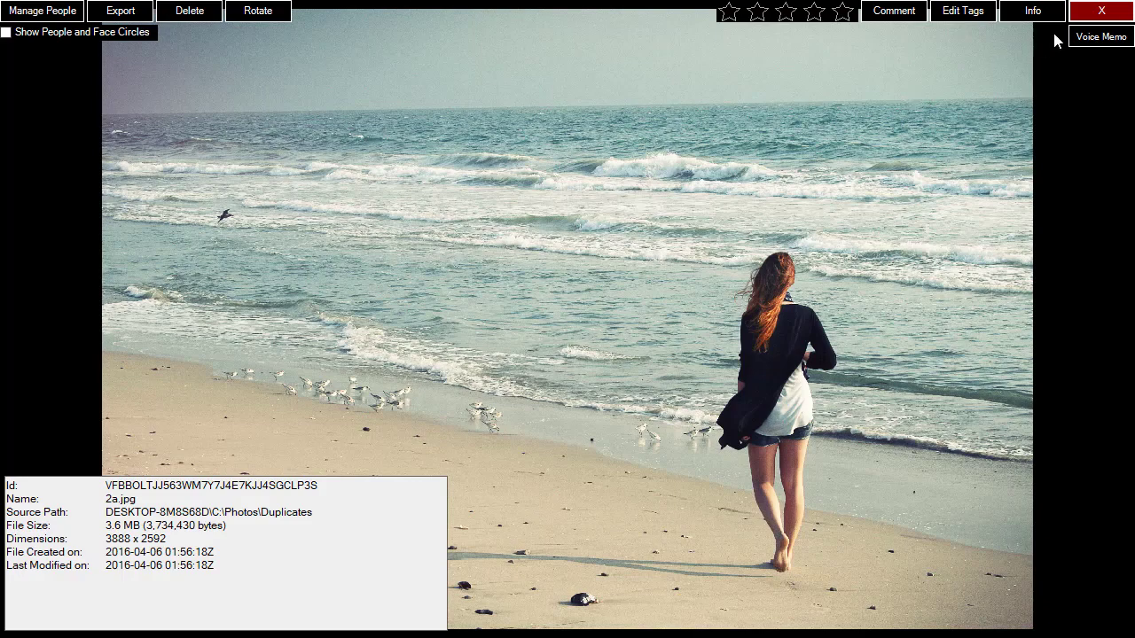
click(1101, 11)
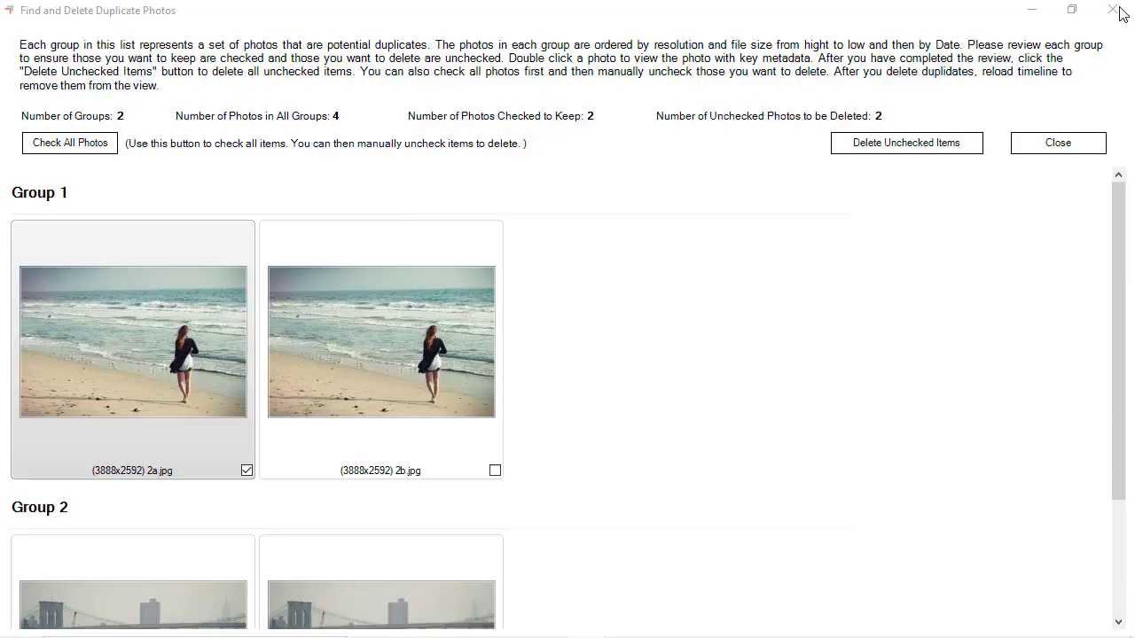
click(425, 343)
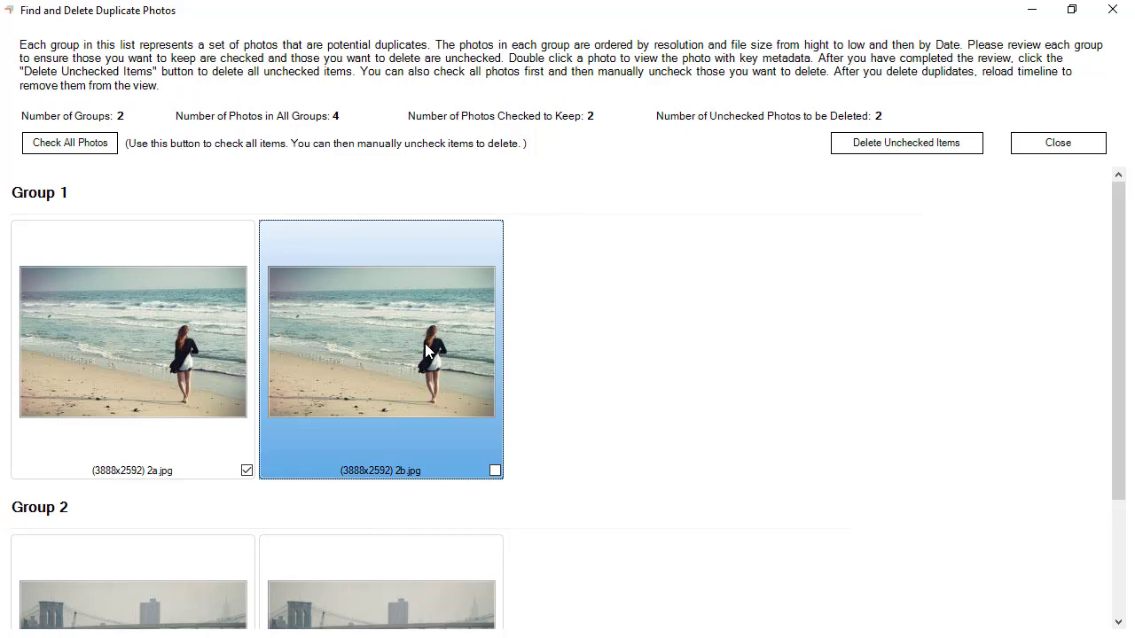
right_click(424, 343)
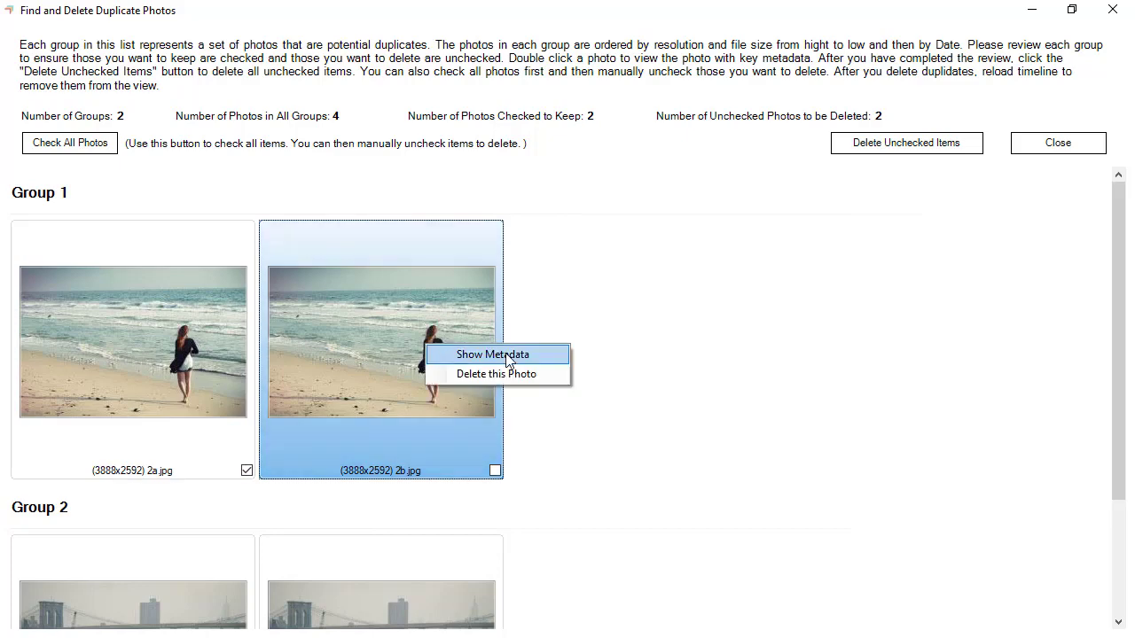
click(509, 358)
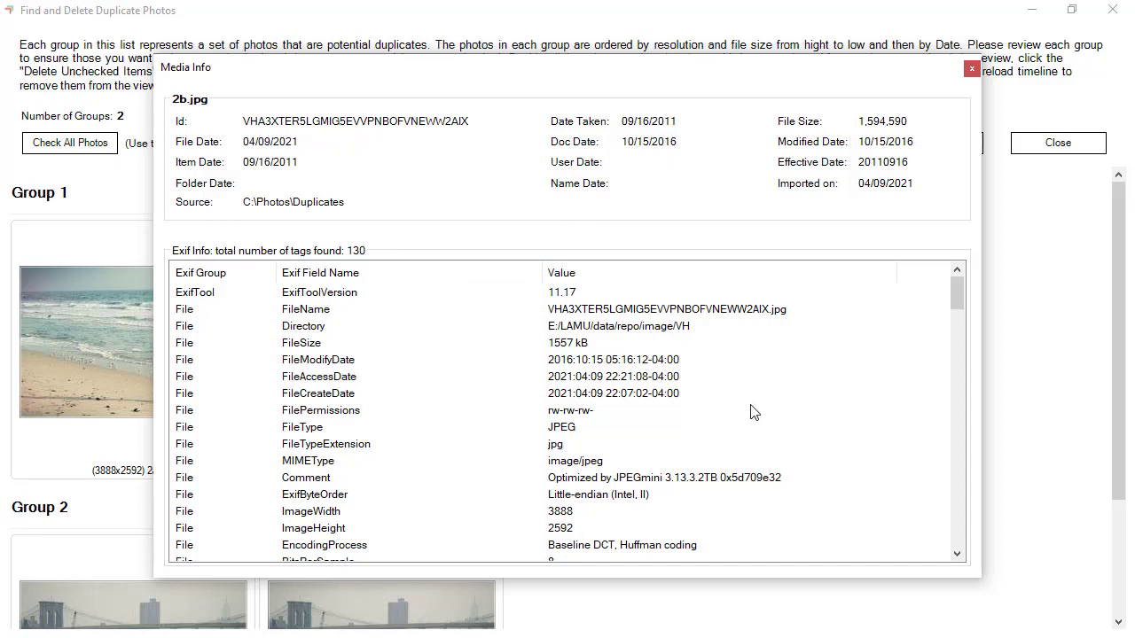
scroll(754, 416, down, 1)
scroll(750, 414, down, 3)
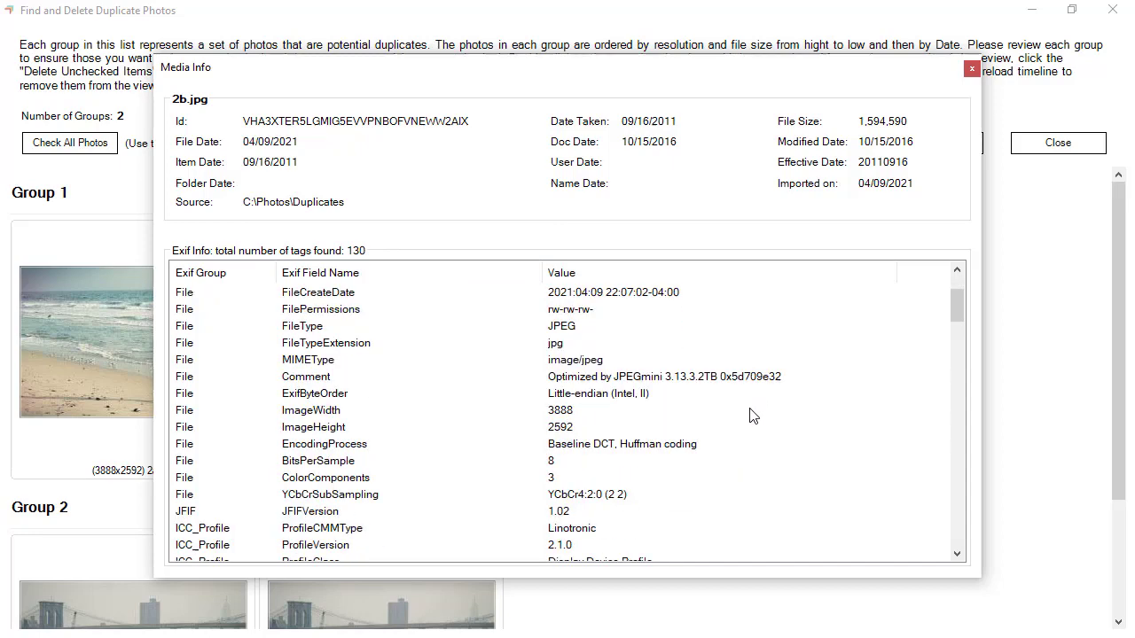
scroll(750, 415, down, 3)
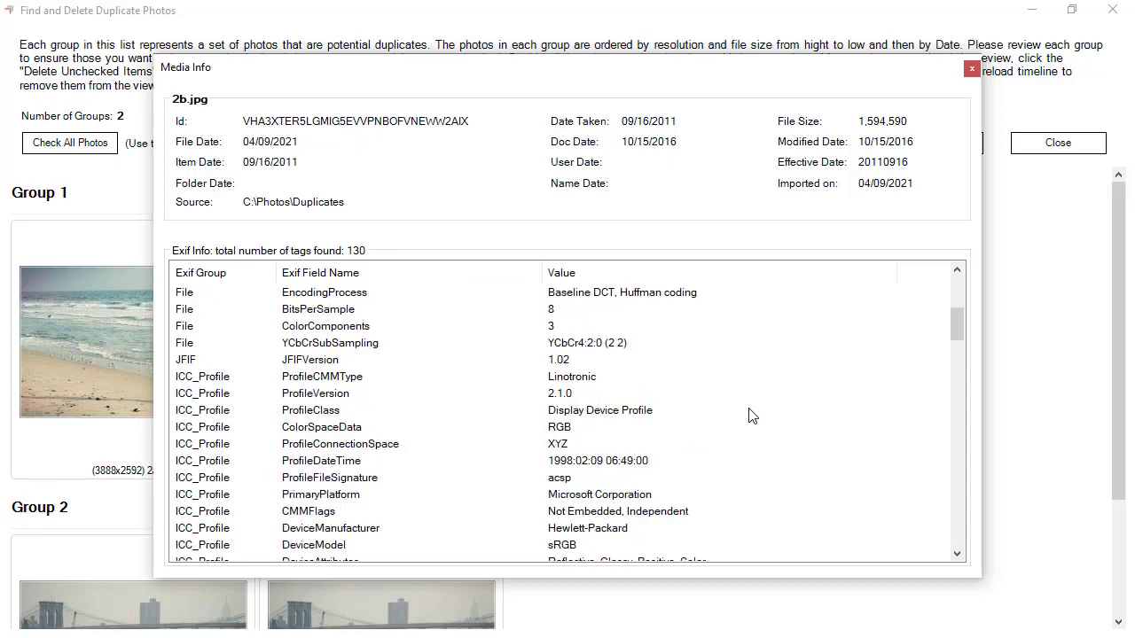
scroll(741, 392, down, 1)
scroll(742, 390, down, 6)
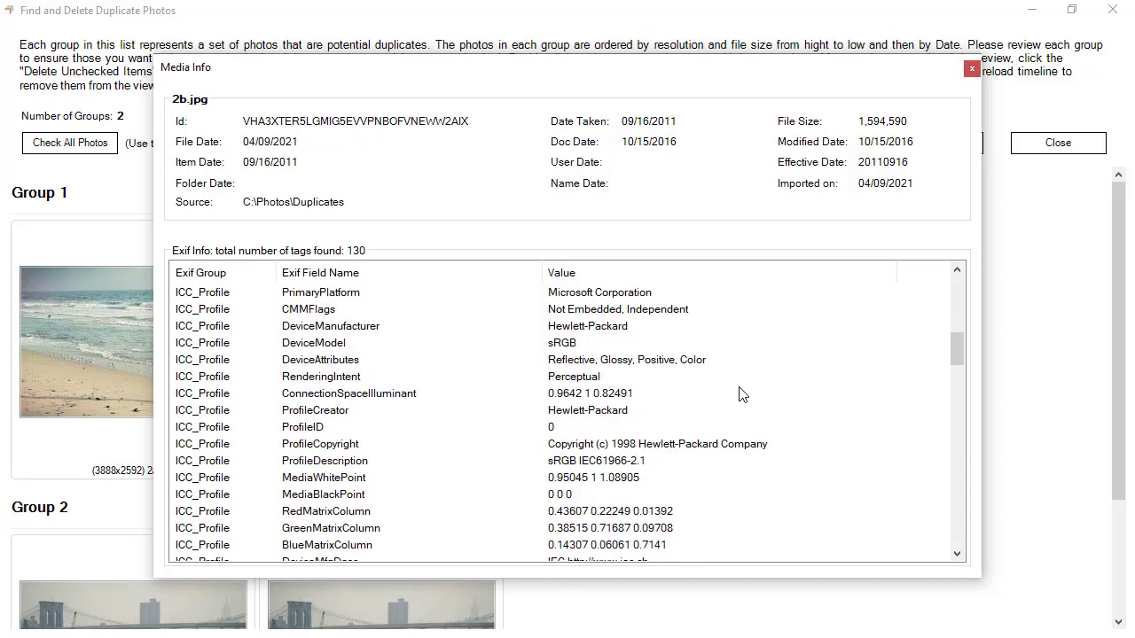
scroll(744, 396, down, 4)
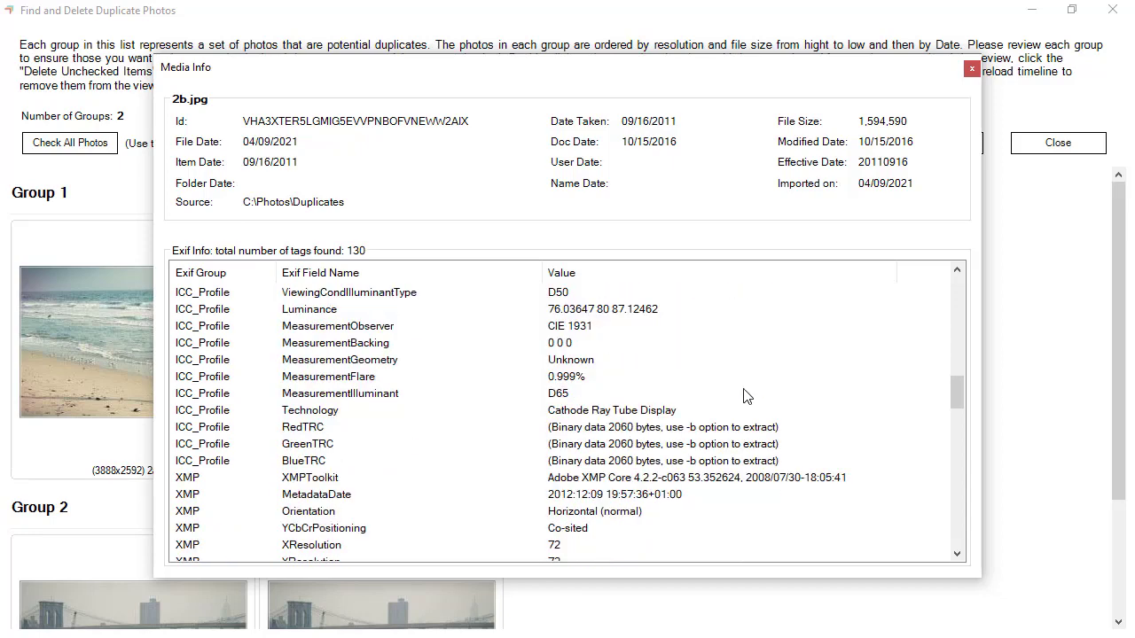
scroll(752, 397, down, 1)
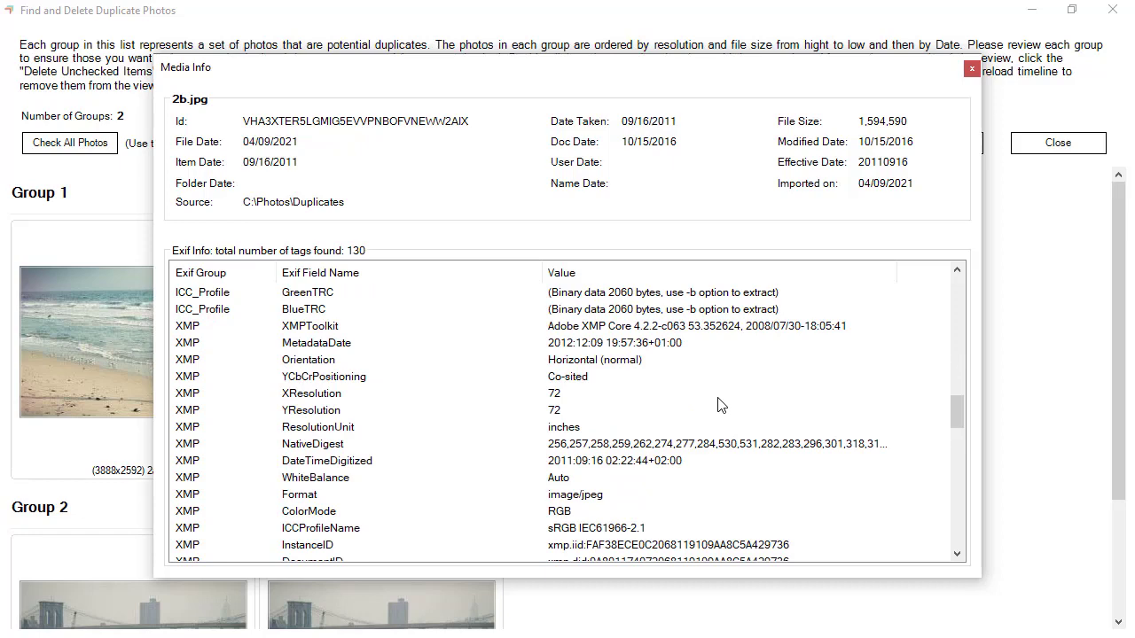
click(630, 395)
click(691, 411)
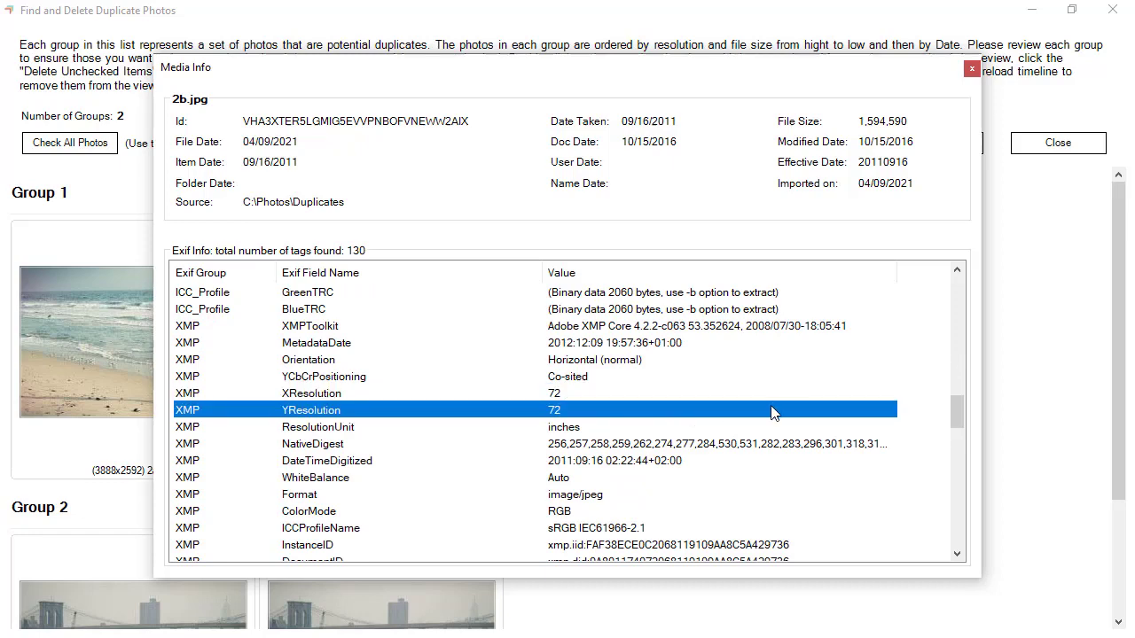
scroll(773, 417, down, 5)
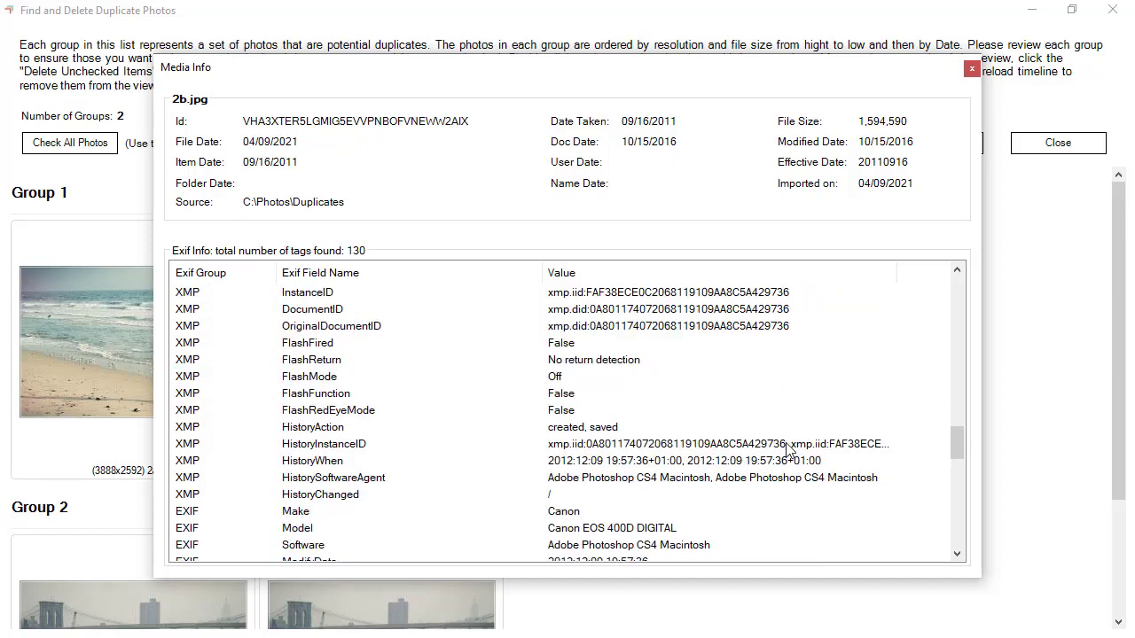
scroll(786, 456, down, 8)
scroll(786, 455, down, 7)
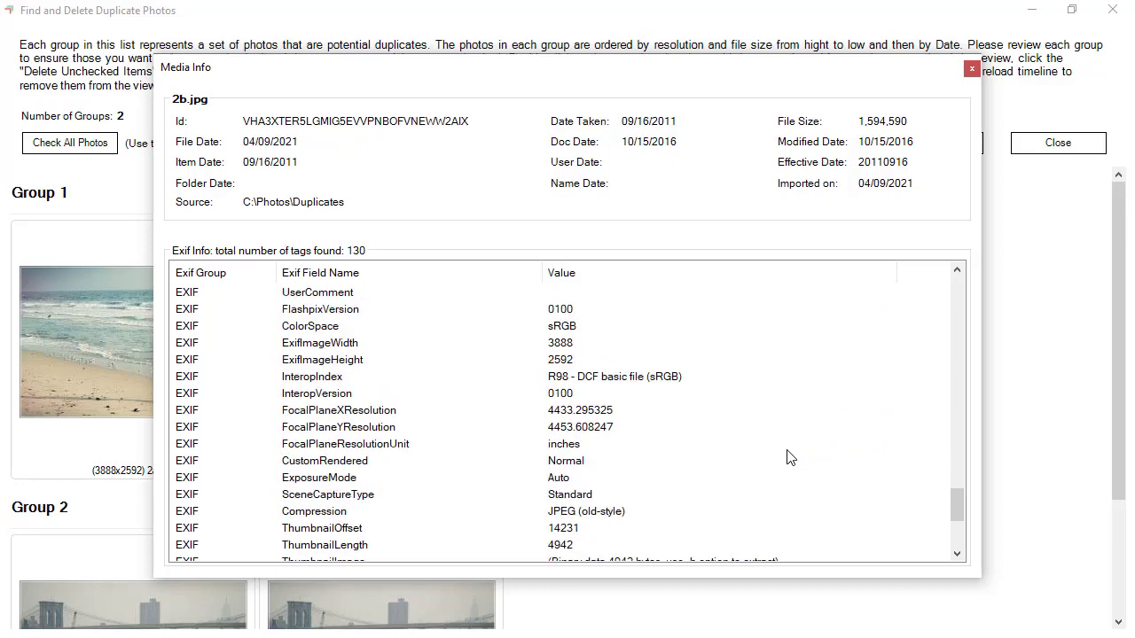
Close the Media Info details and delete 2b.jpg from Group 1.
click(973, 70)
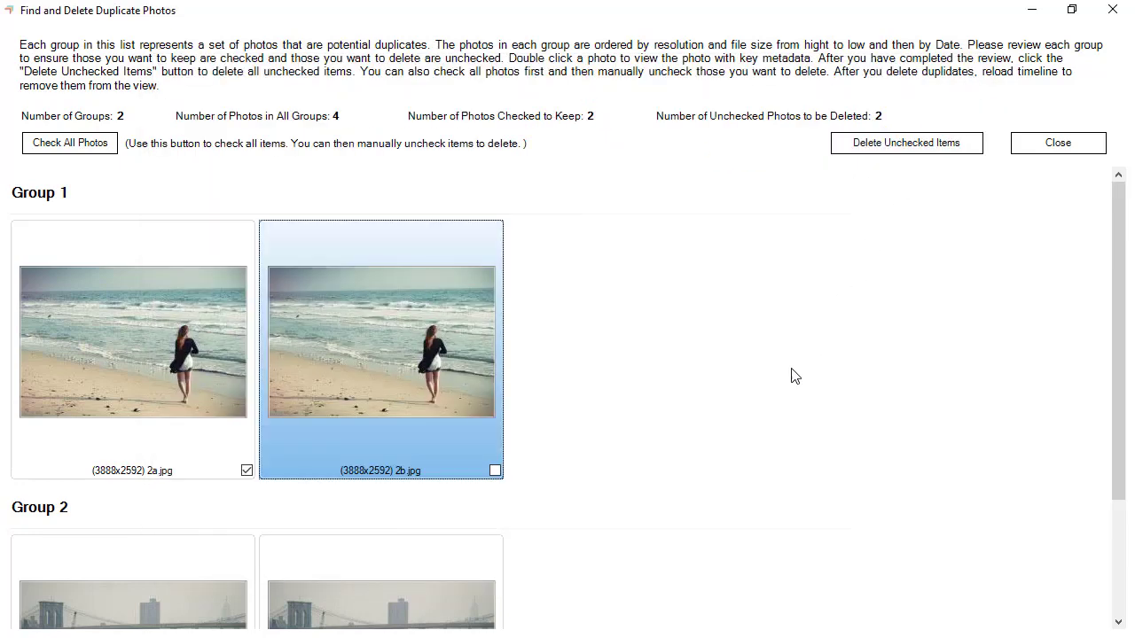
right_click(427, 357)
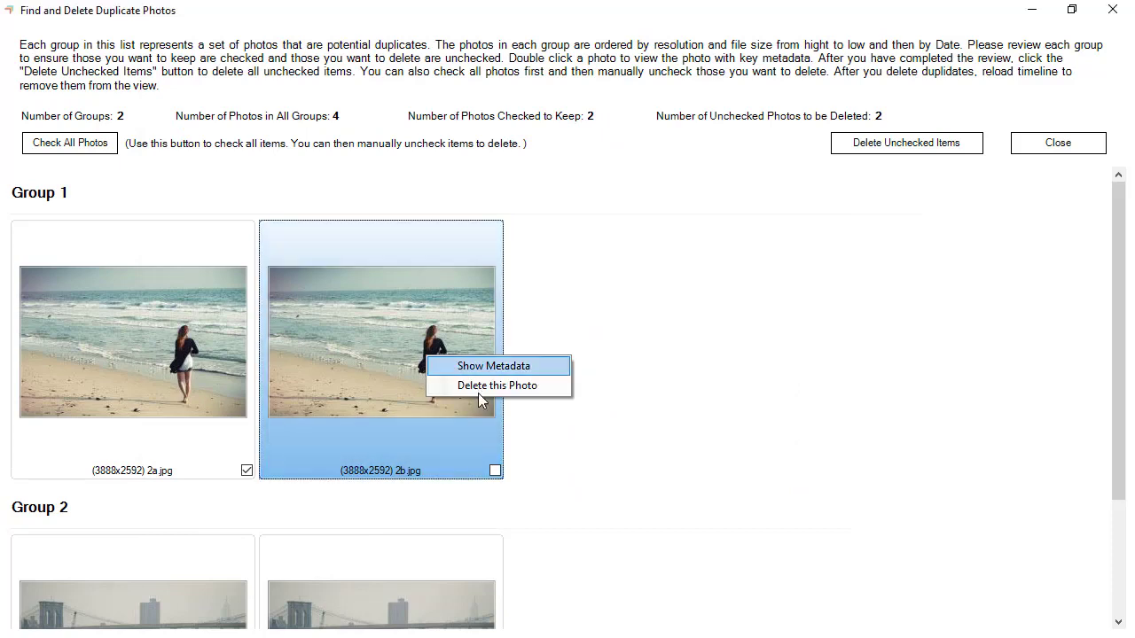
click(514, 386)
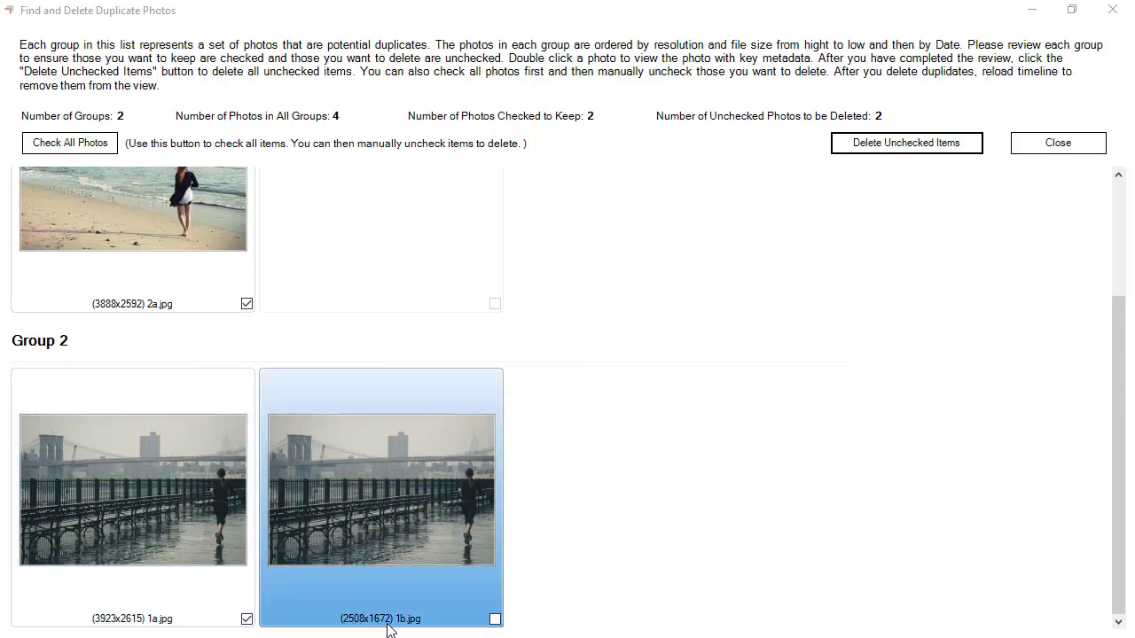
right_click(176, 493)
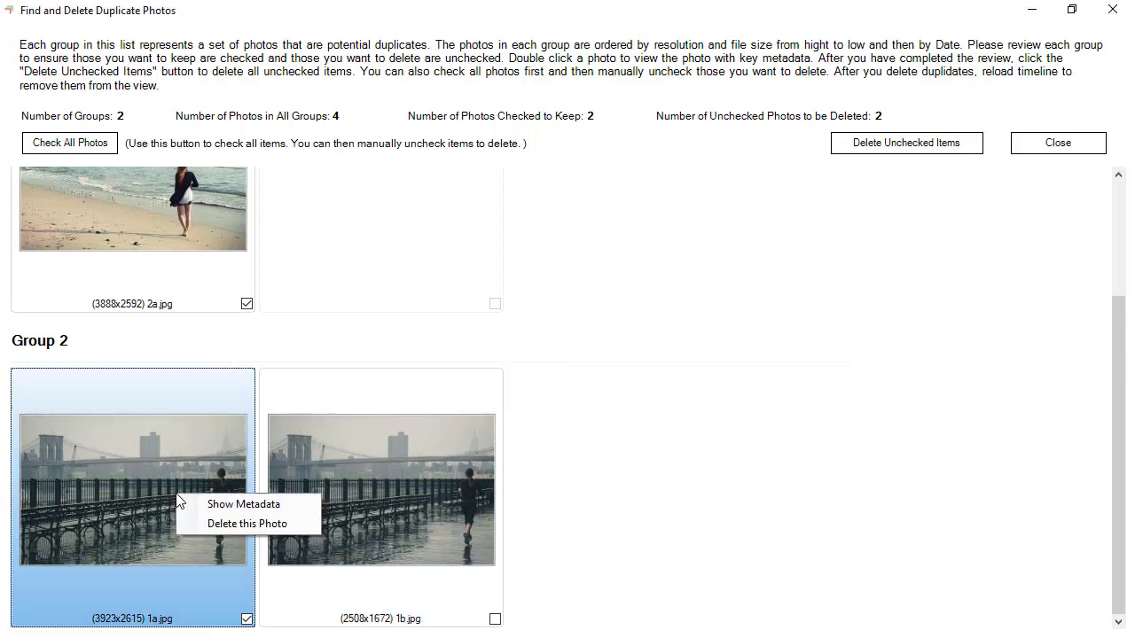
click(235, 505)
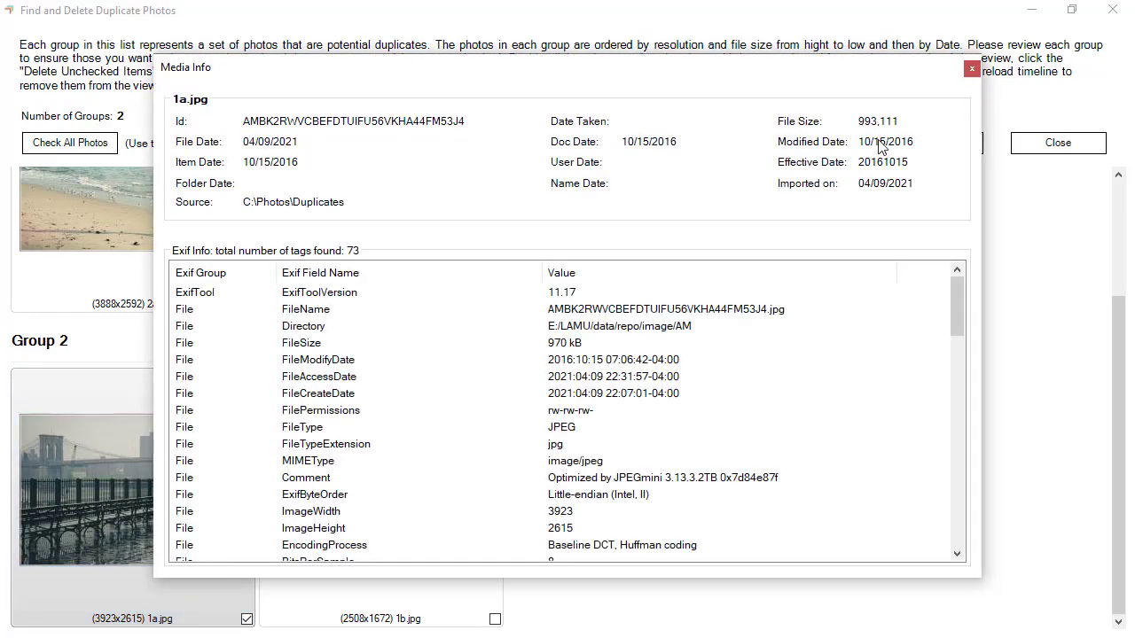
scroll(784, 328, down, 5)
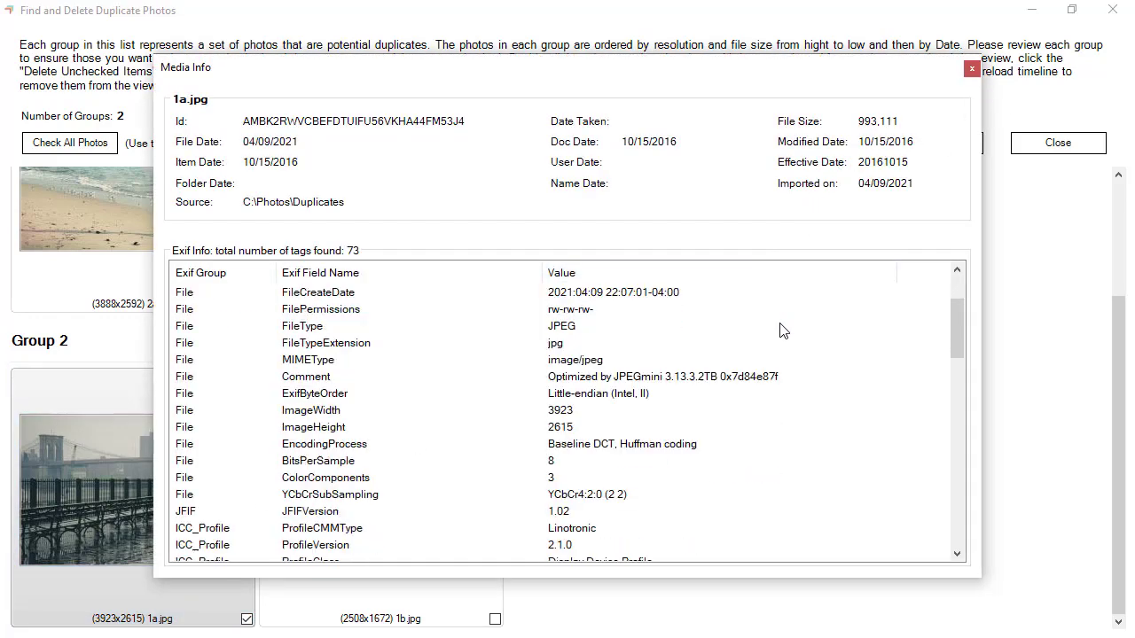
scroll(785, 332, down, 14)
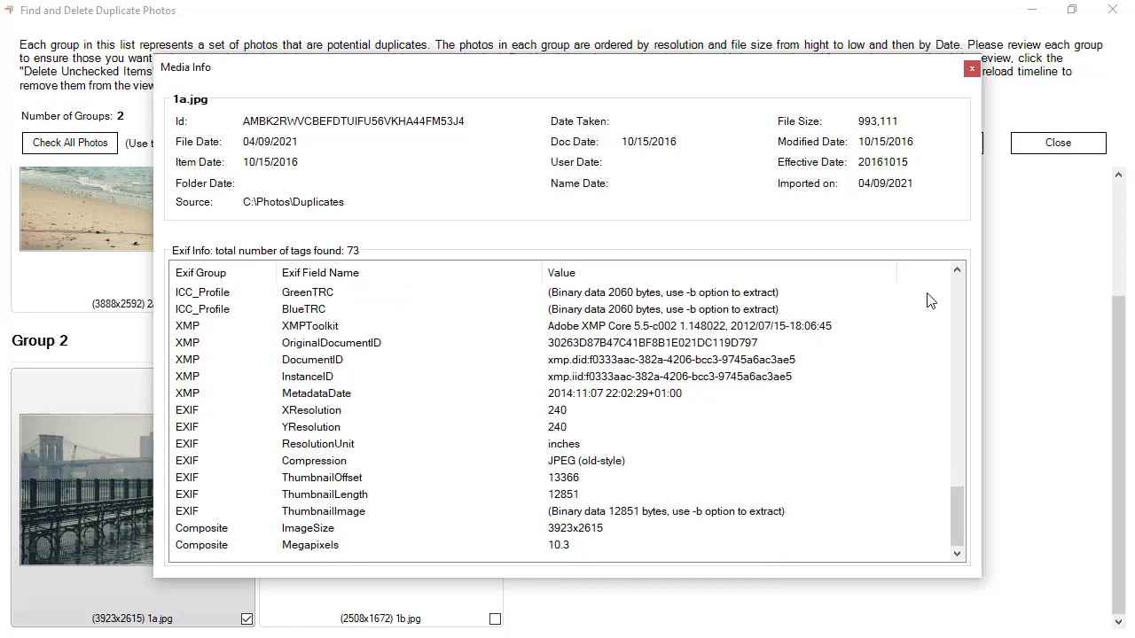
click(971, 70)
click(430, 493)
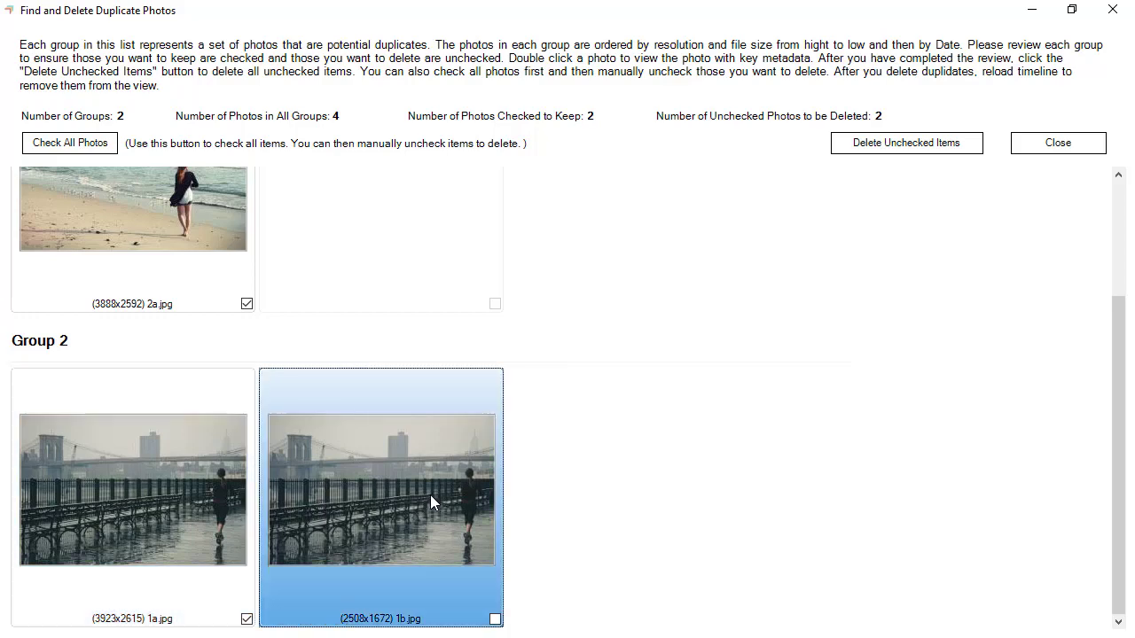
right_click(430, 495)
click(483, 506)
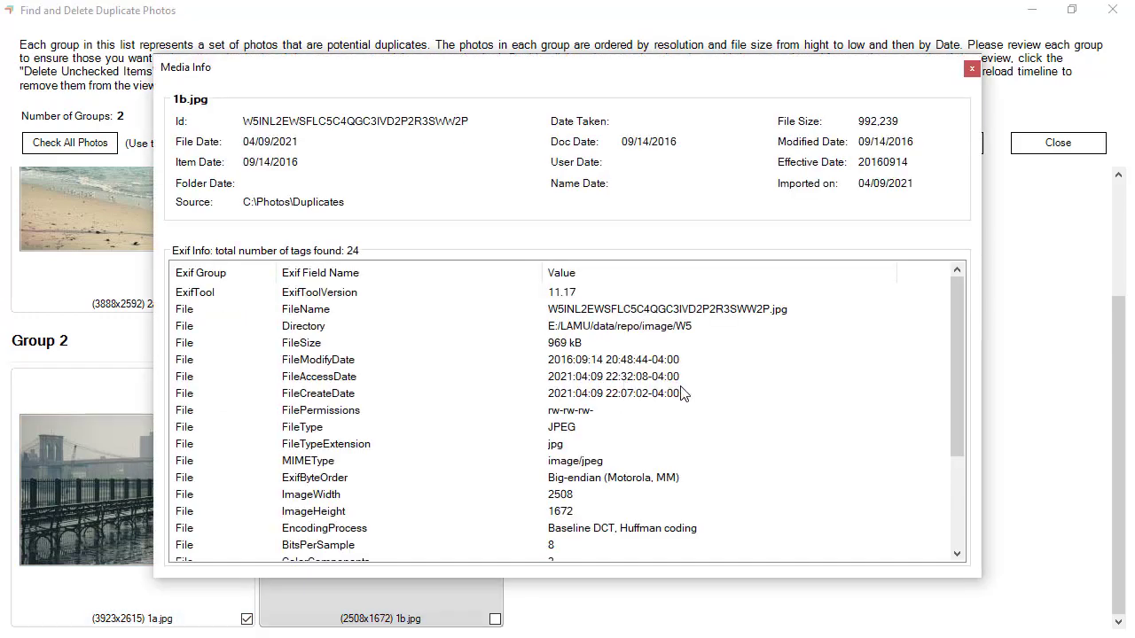
scroll(848, 342, down, 2)
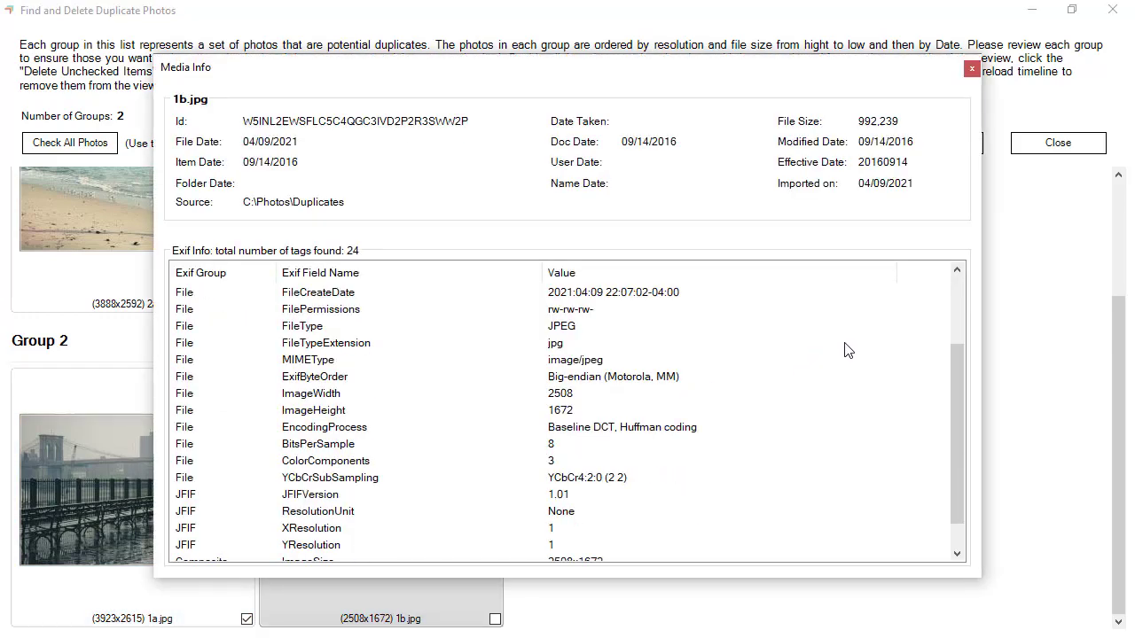
scroll(849, 350, down, 1)
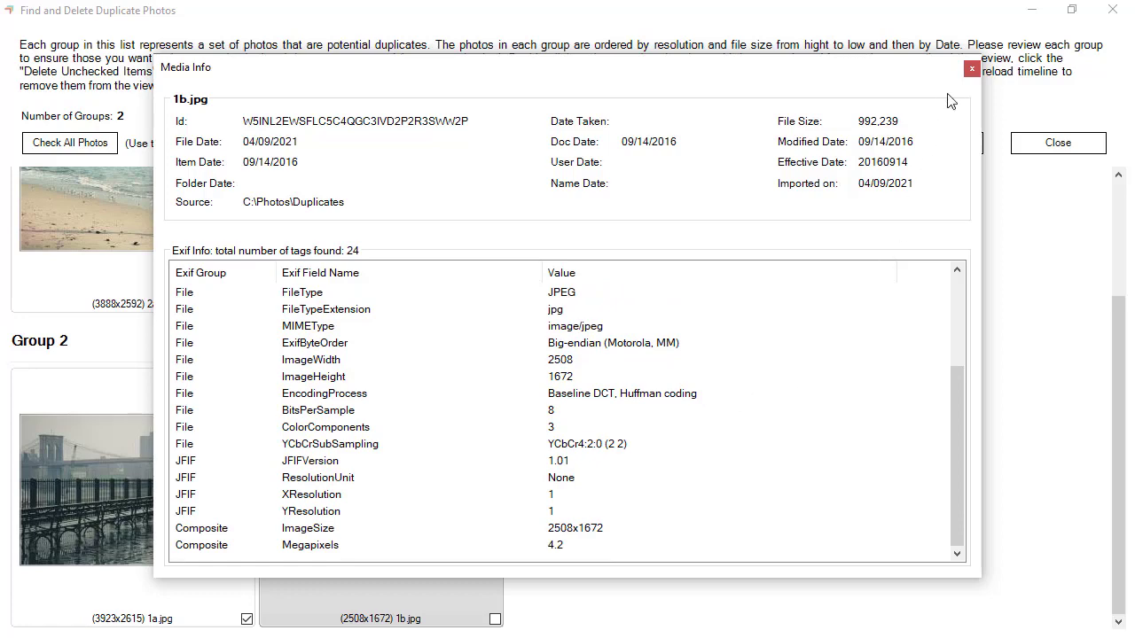
click(971, 68)
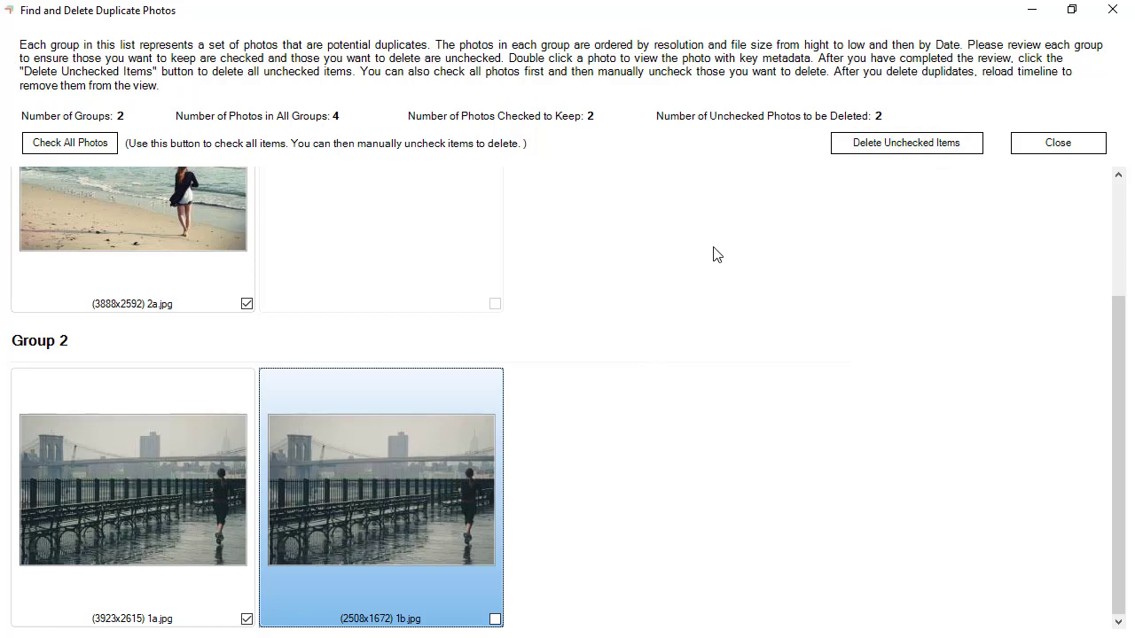
Delete the lower-resolution duplicate 1b.jpg from Group 2.
right_click(432, 501)
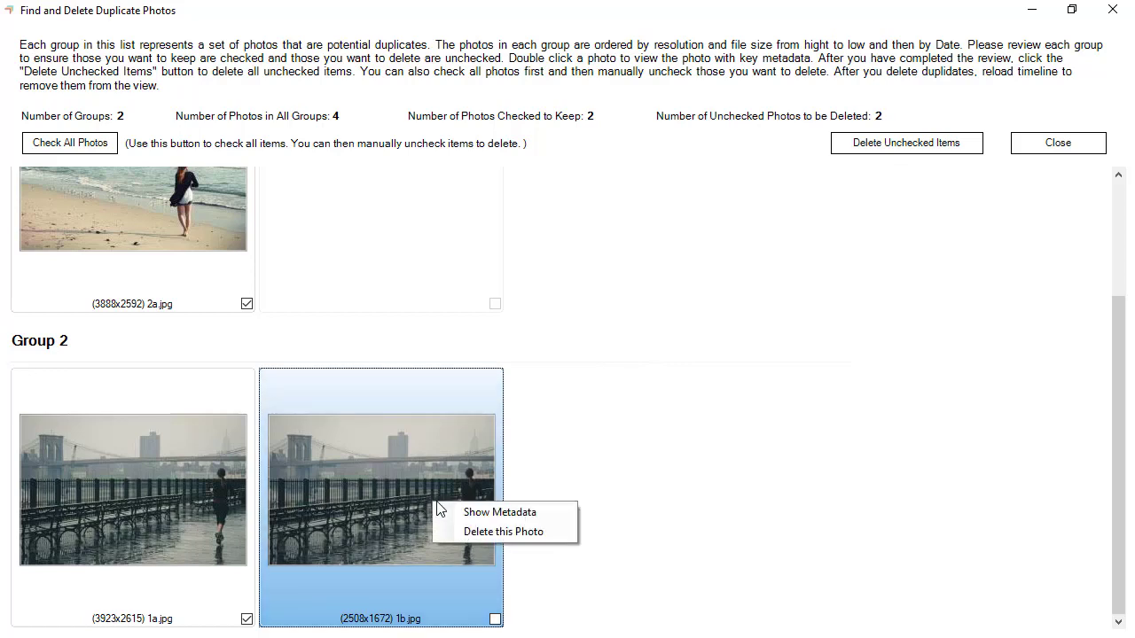
click(503, 535)
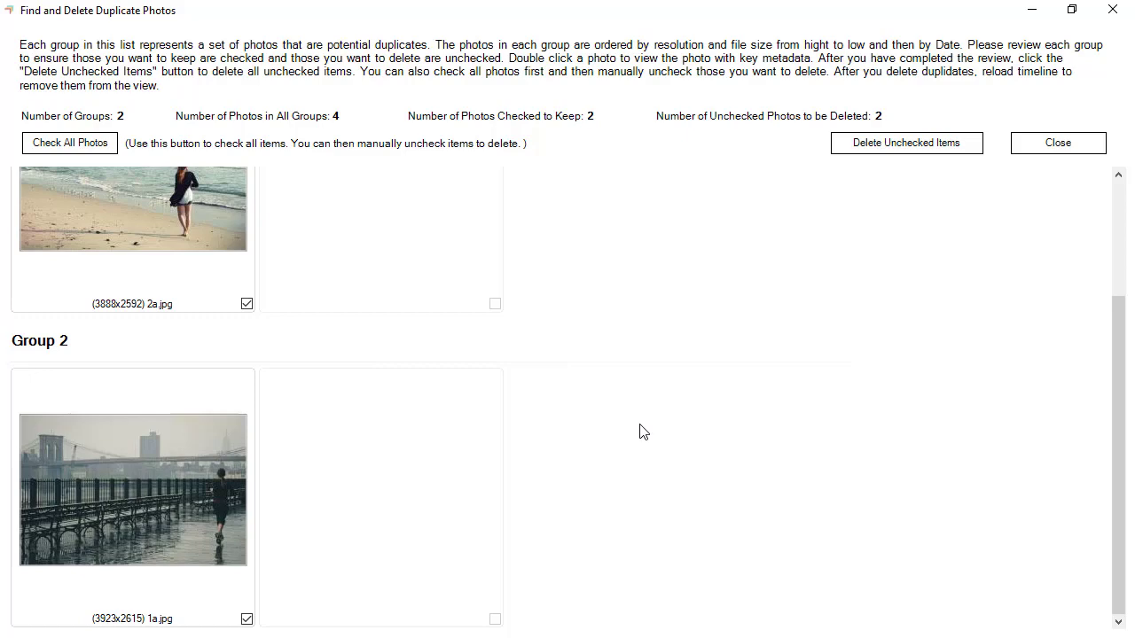
Close the review and rerun Find Duplicates for resembling photos, finding 3b.jpg and 3a.jpg.
click(1055, 147)
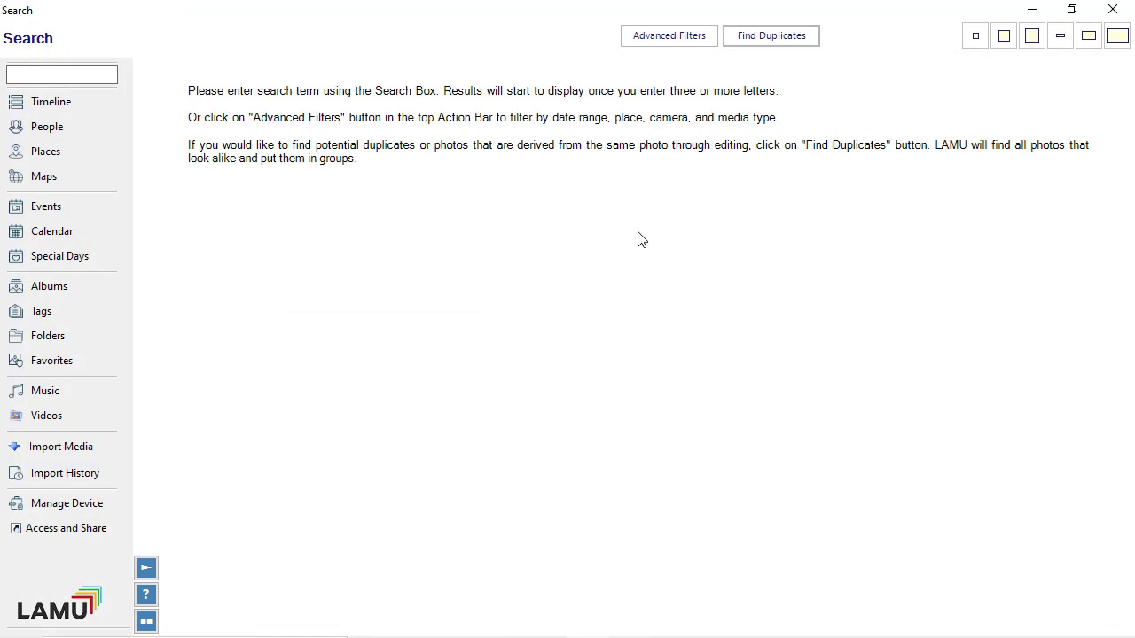
click(762, 37)
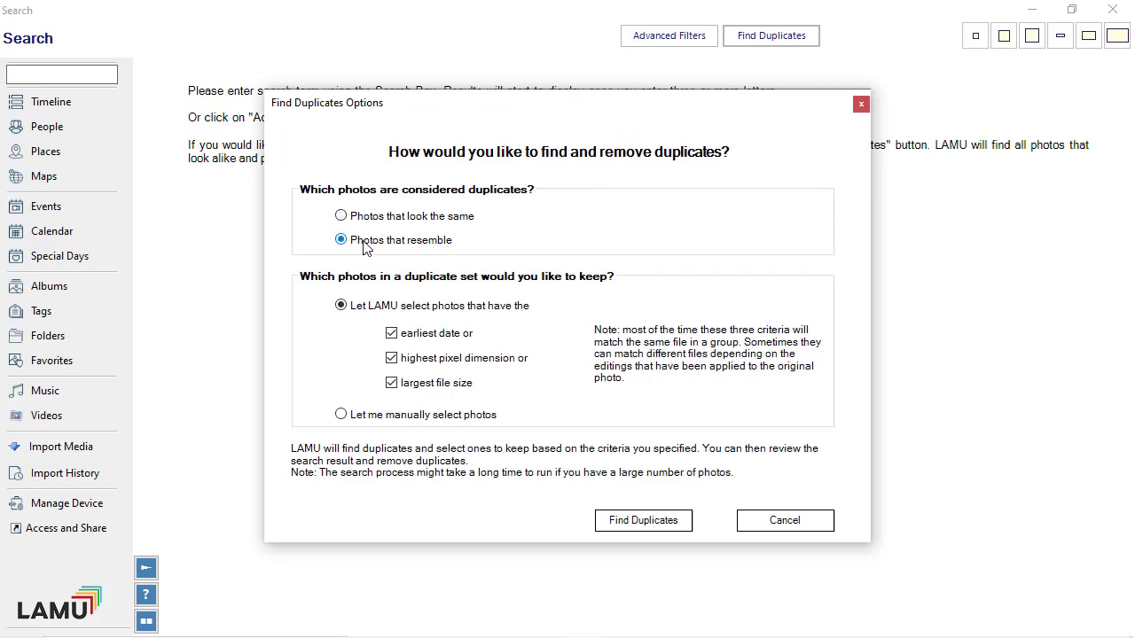
click(629, 525)
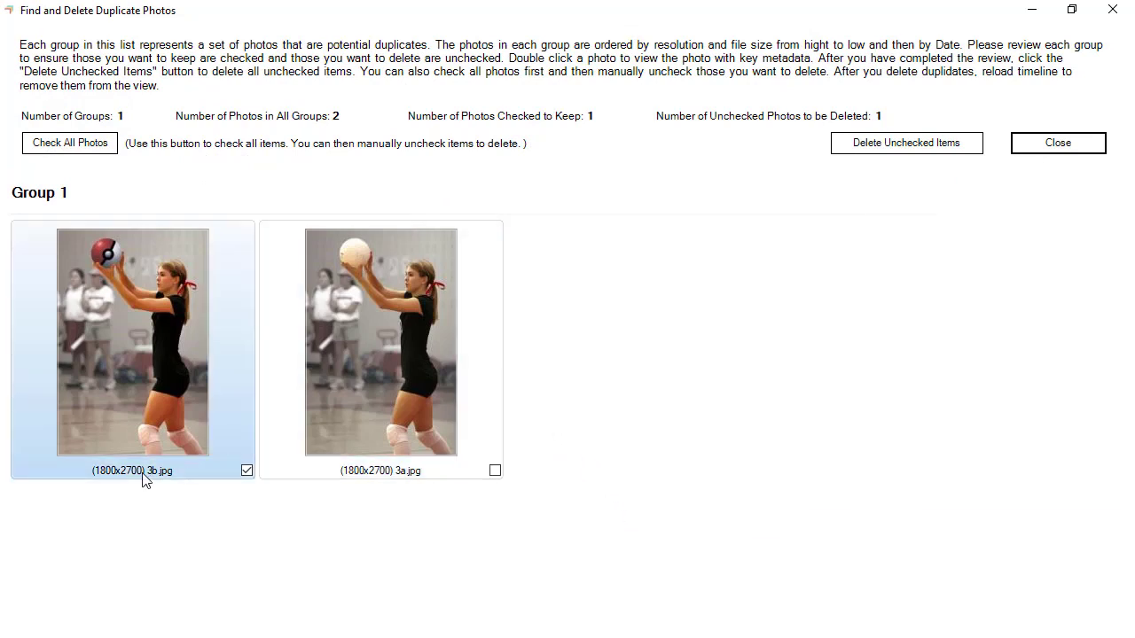
right_click(175, 355)
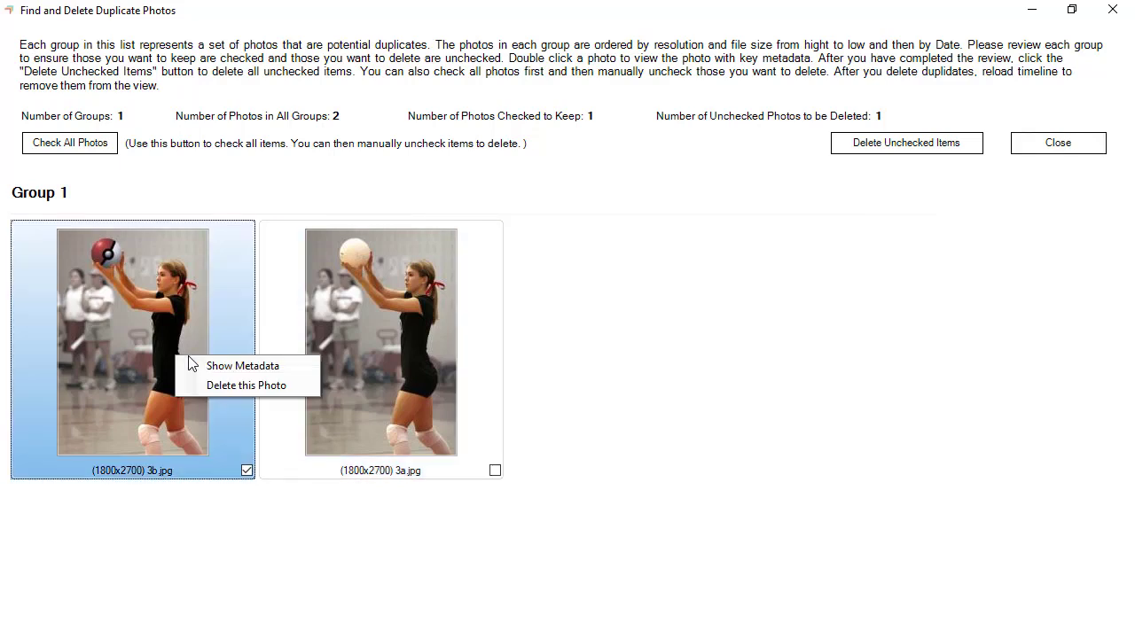
click(214, 370)
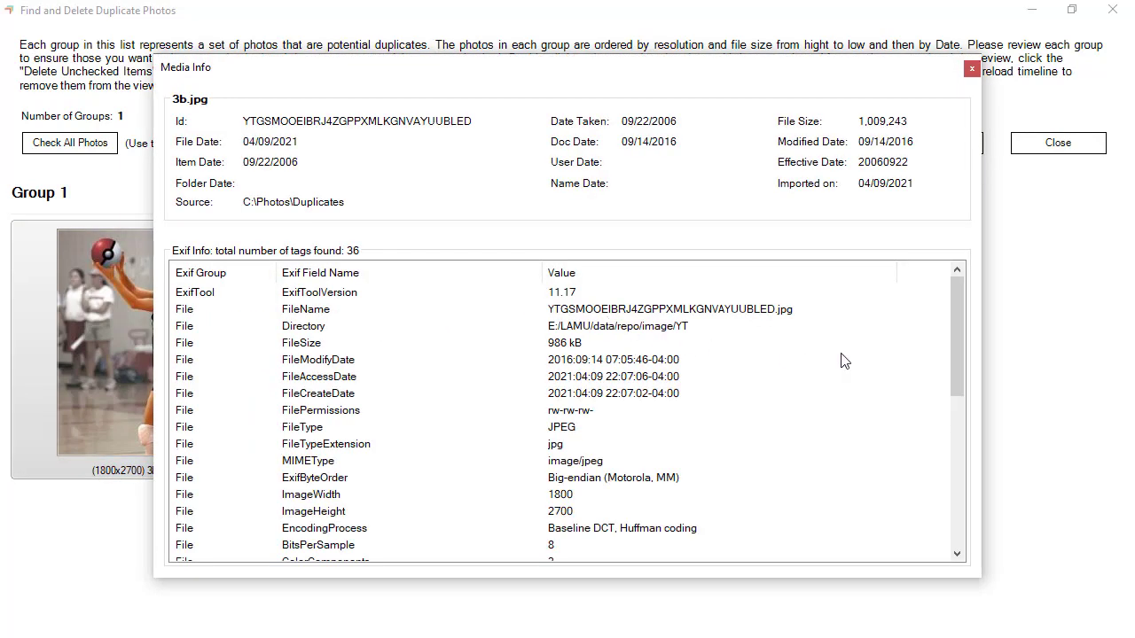
scroll(843, 354, down, 5)
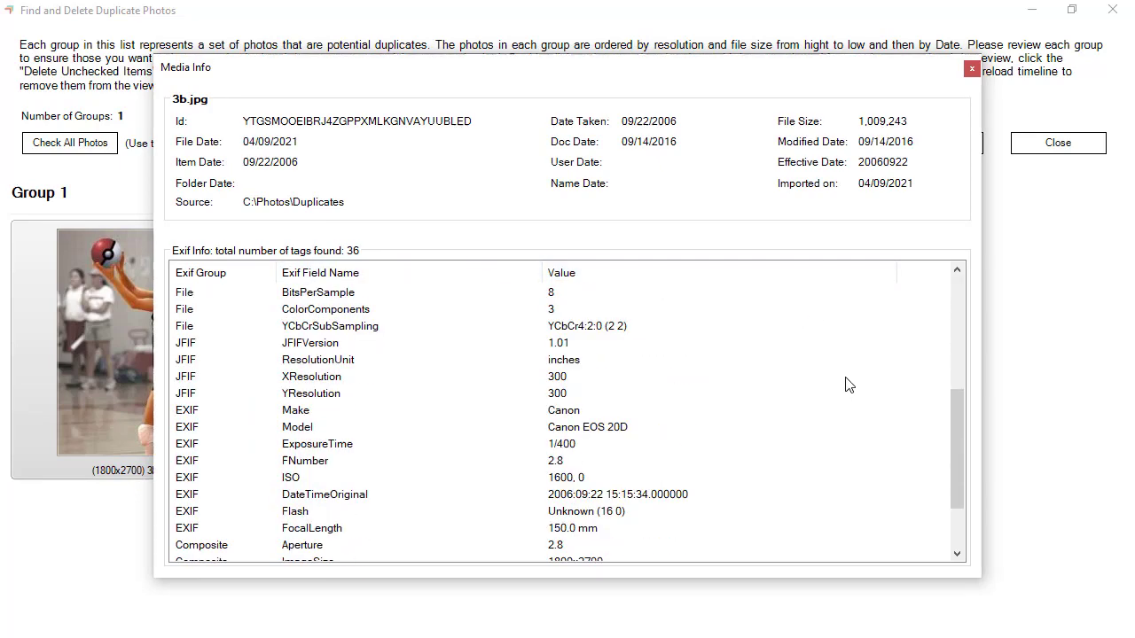
scroll(824, 409, down, 2)
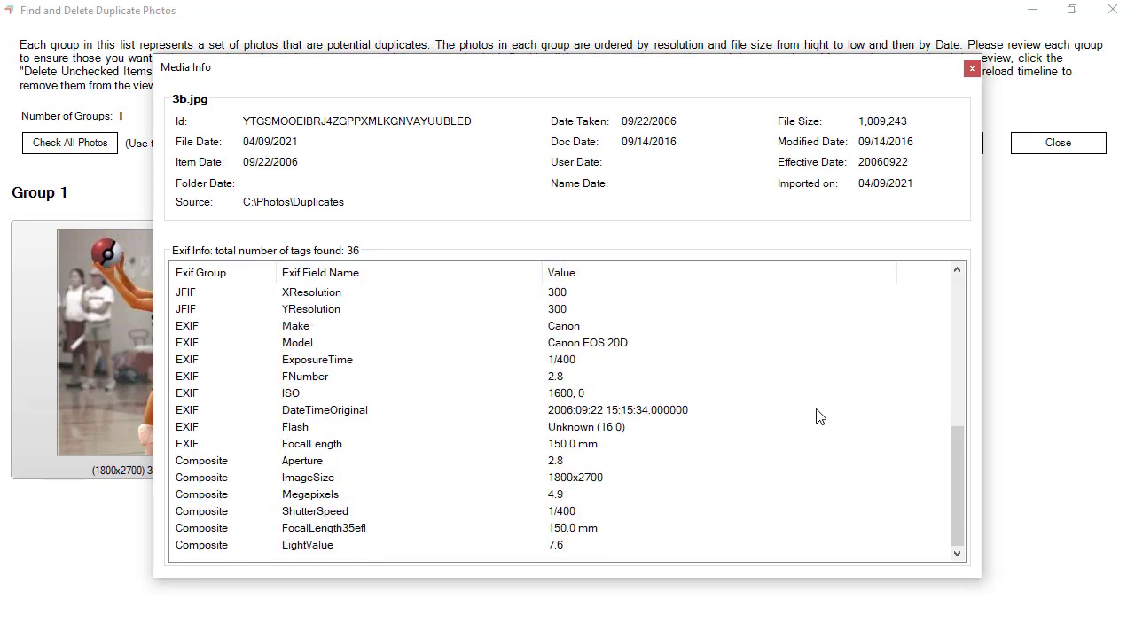
click(971, 69)
click(360, 342)
right_click(360, 341)
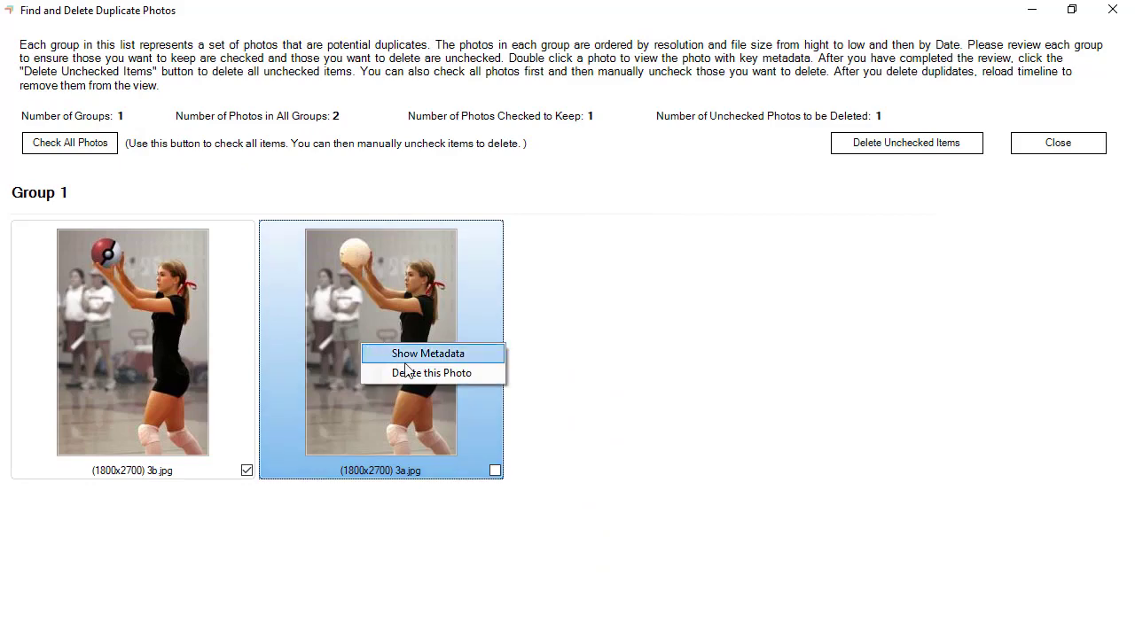
click(448, 363)
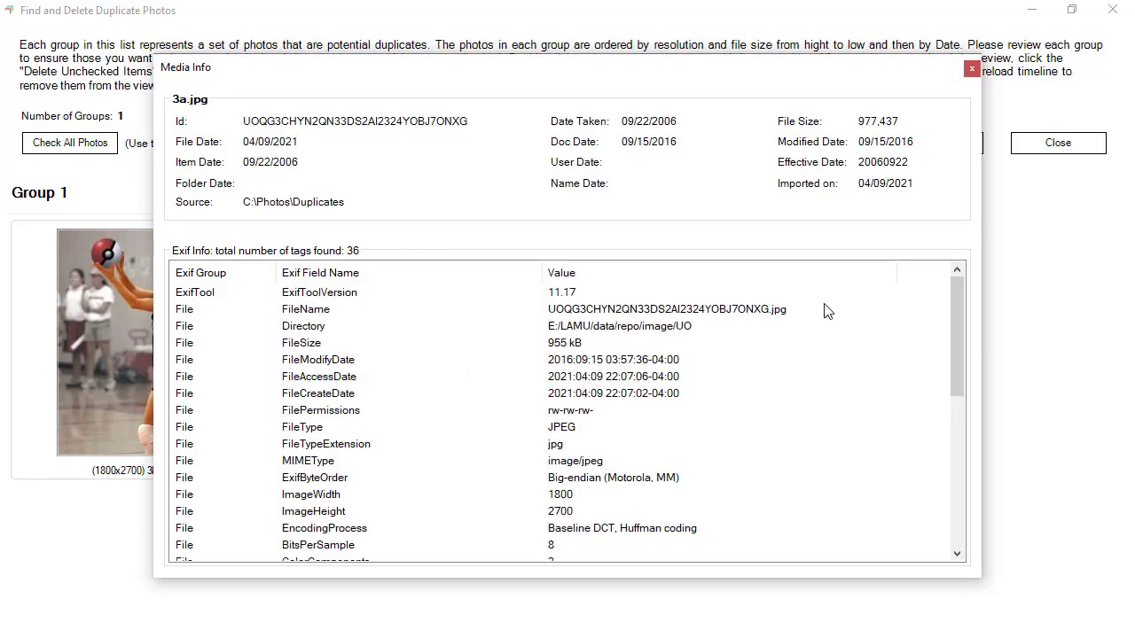
scroll(841, 368, down, 2)
scroll(840, 368, down, 4)
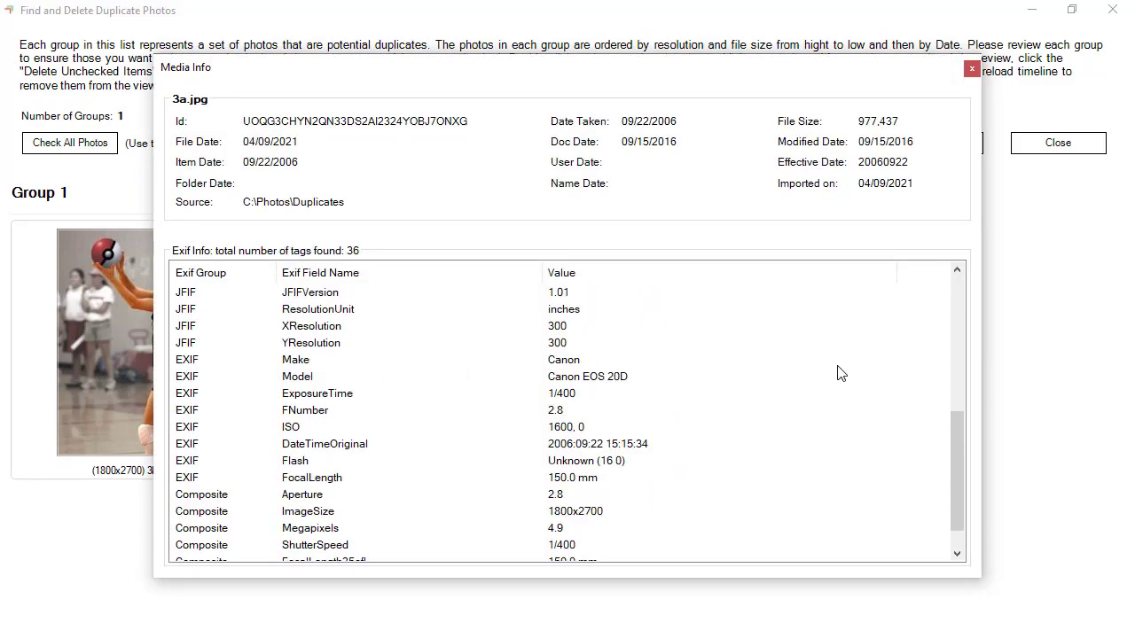
click(972, 70)
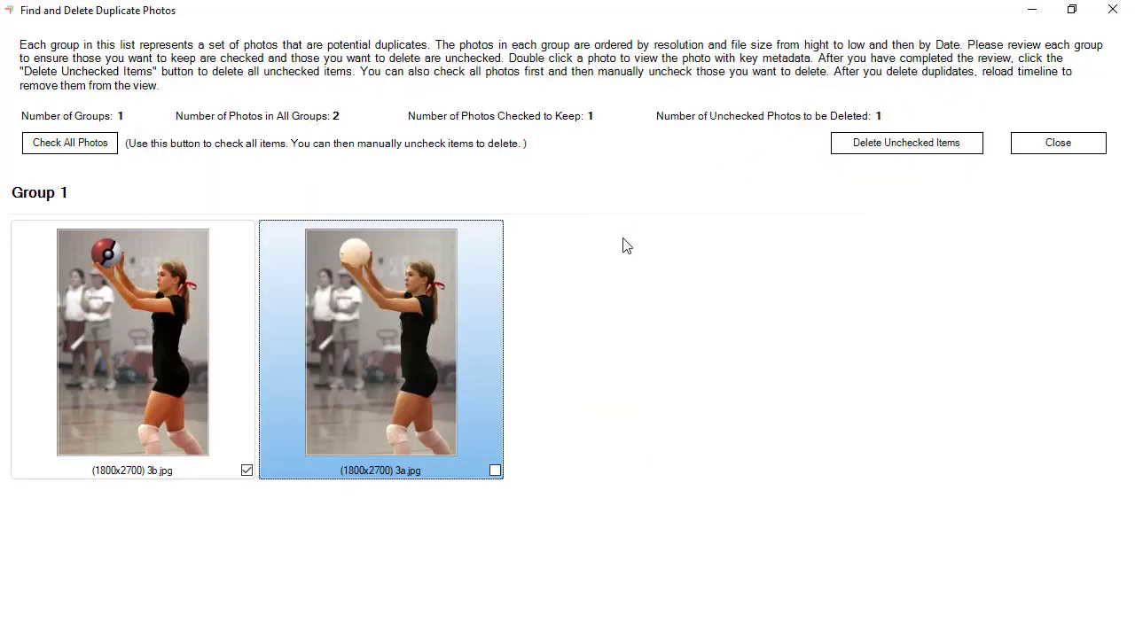
click(170, 346)
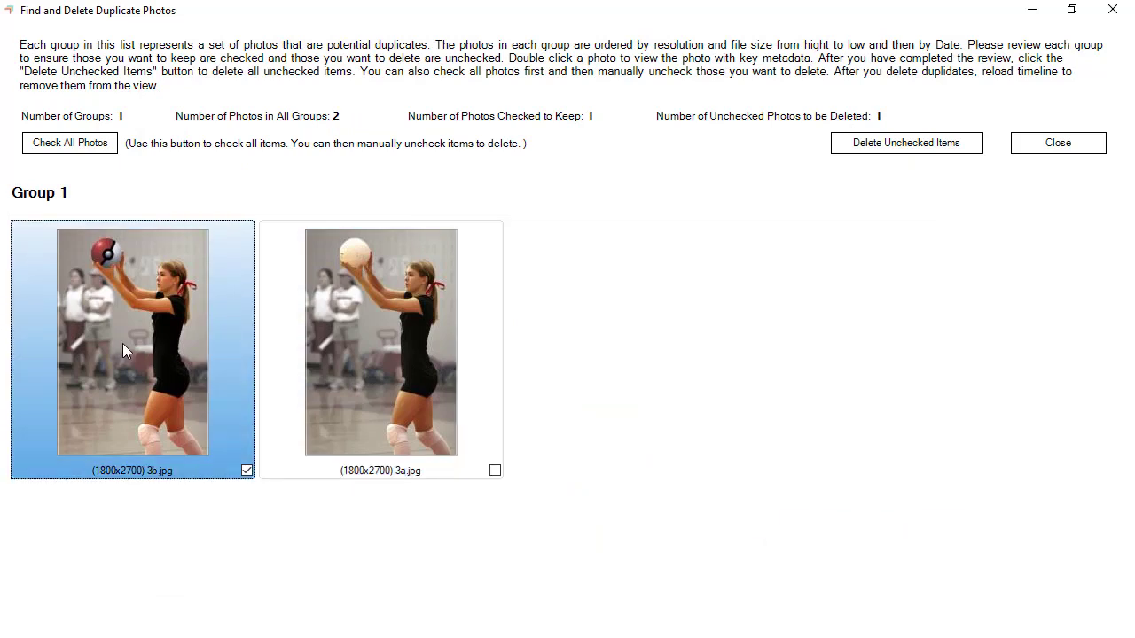
View 3b.jpg and 3a.jpg full size in turn, then close the duplicate review window.
double_click(133, 349)
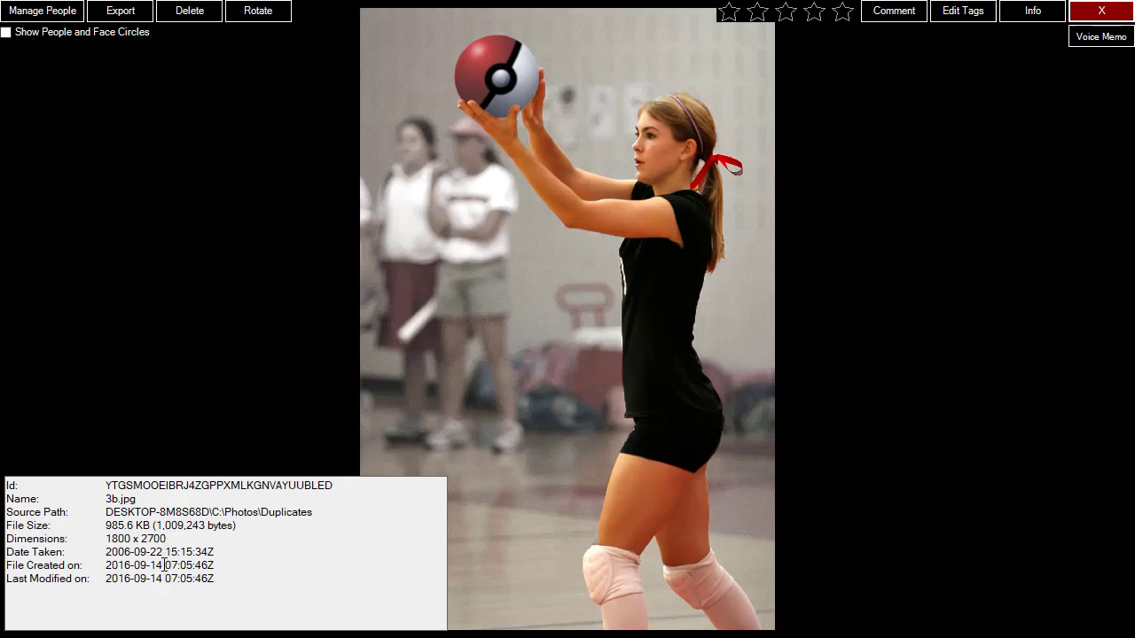
click(1090, 10)
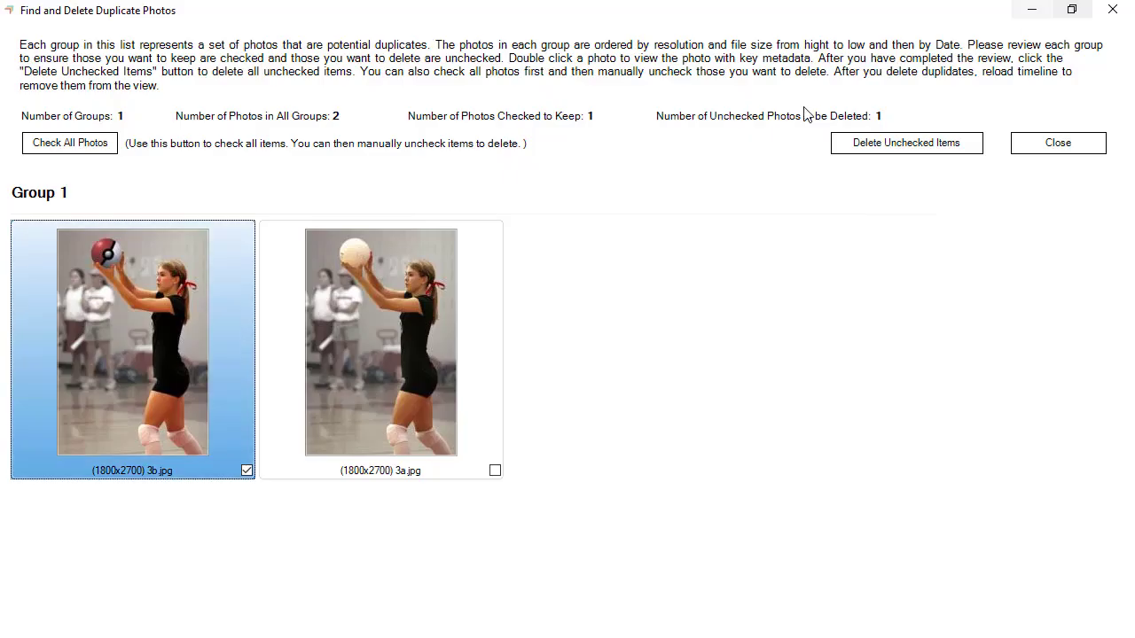
double_click(379, 366)
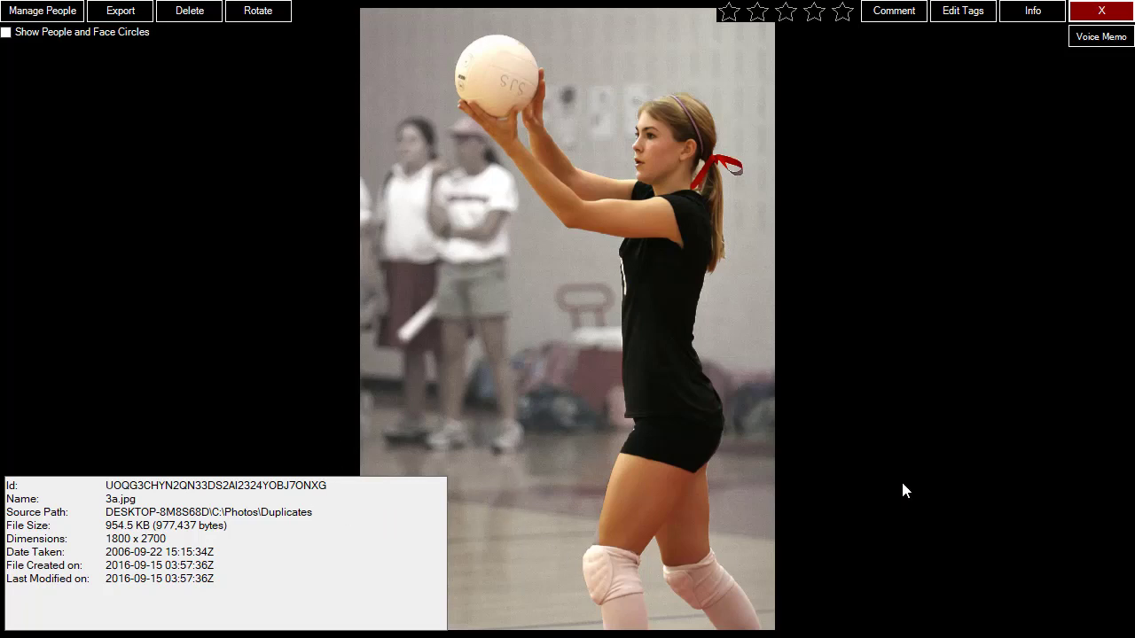
click(1093, 11)
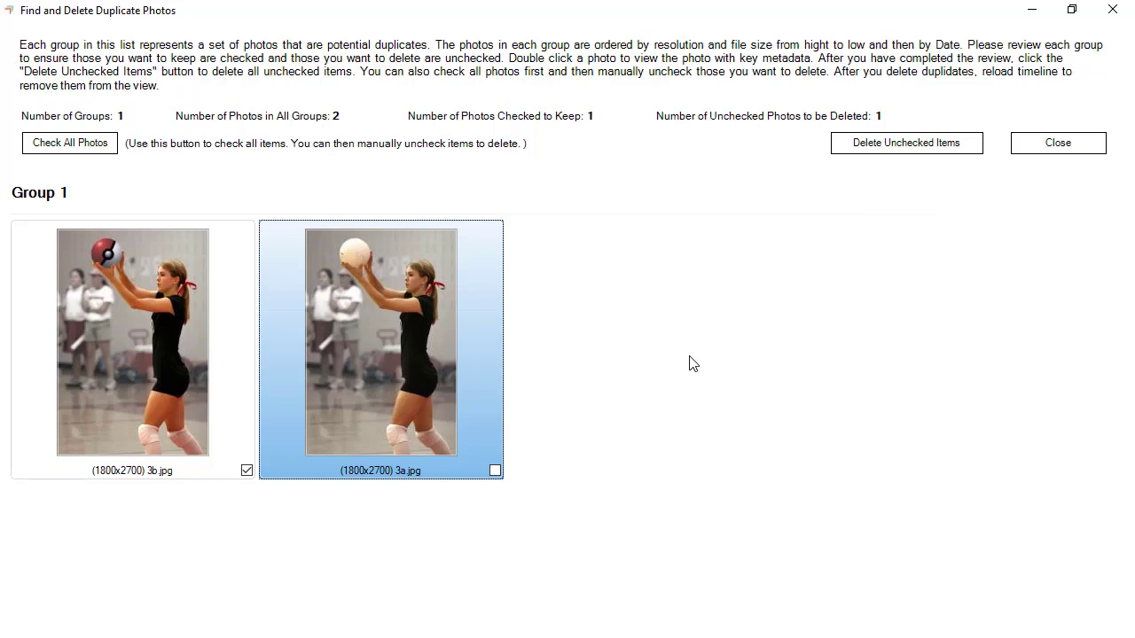
click(1063, 151)
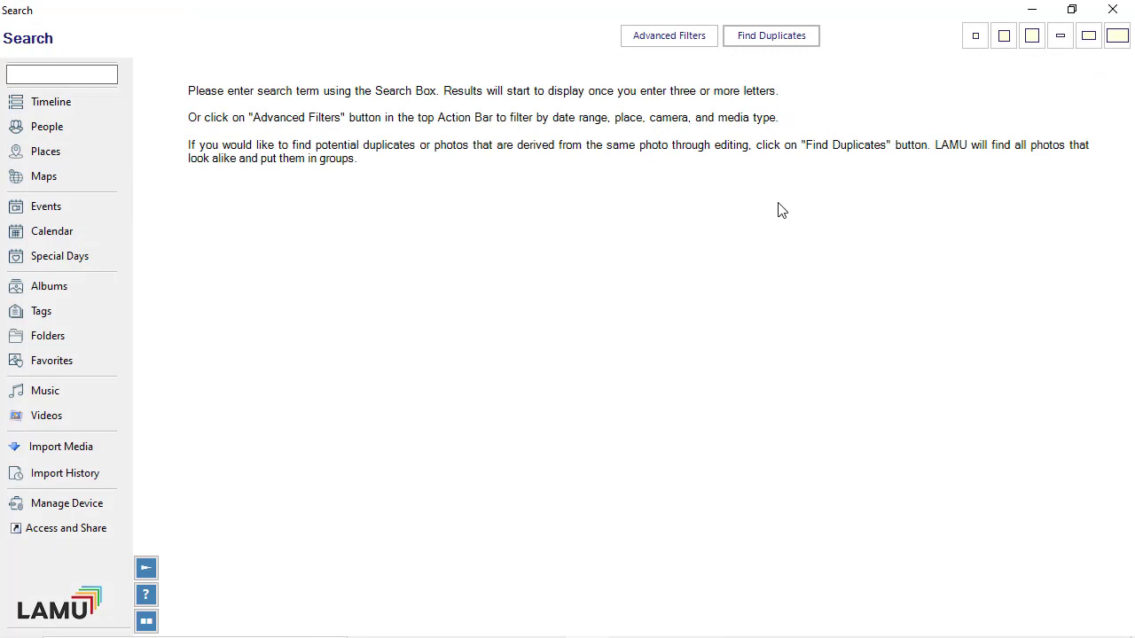
Reload the Timeline so it shows only 2006 (2) and 2016 (2).
click(53, 104)
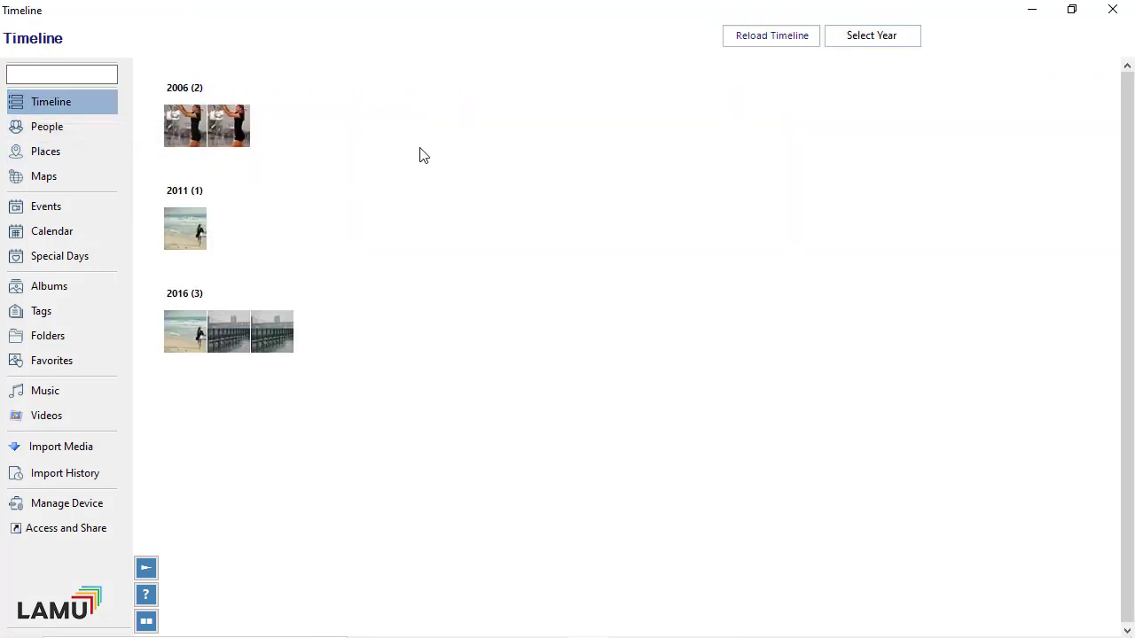
click(784, 36)
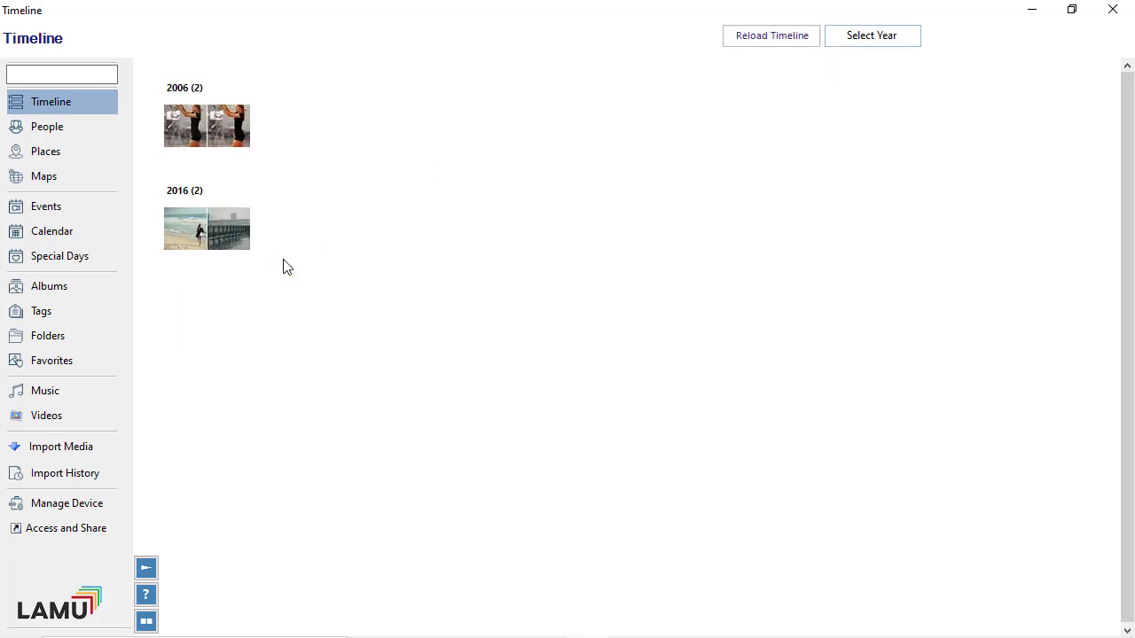
Open the Trash Can under Manage Device and bring up the actions for trashed 2b.jpg.
click(95, 508)
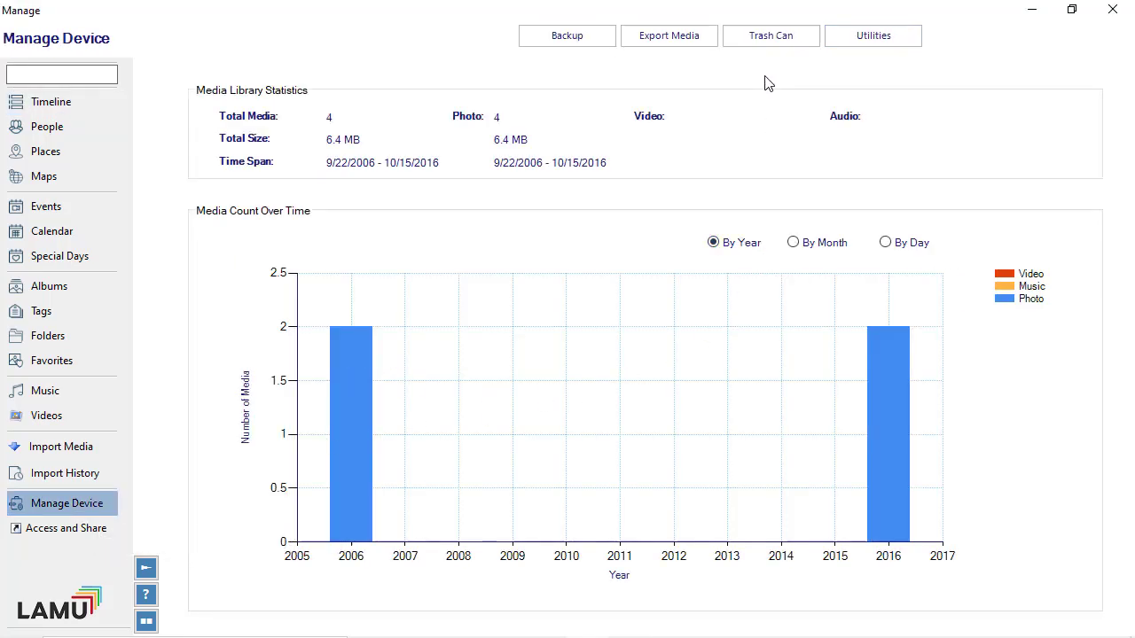
click(760, 47)
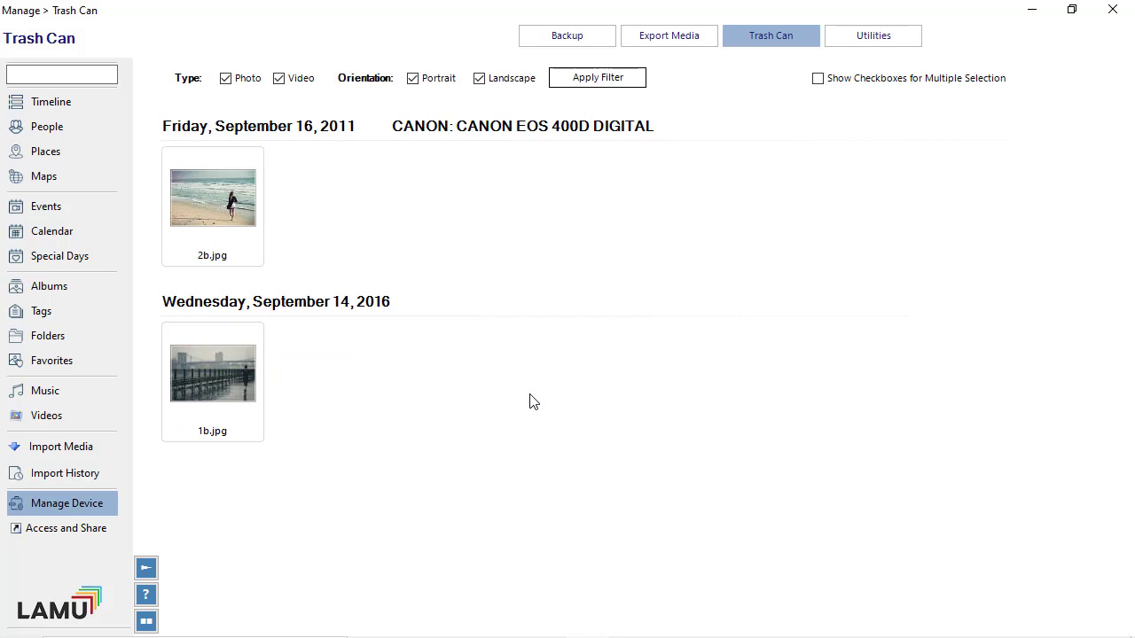
click(237, 216)
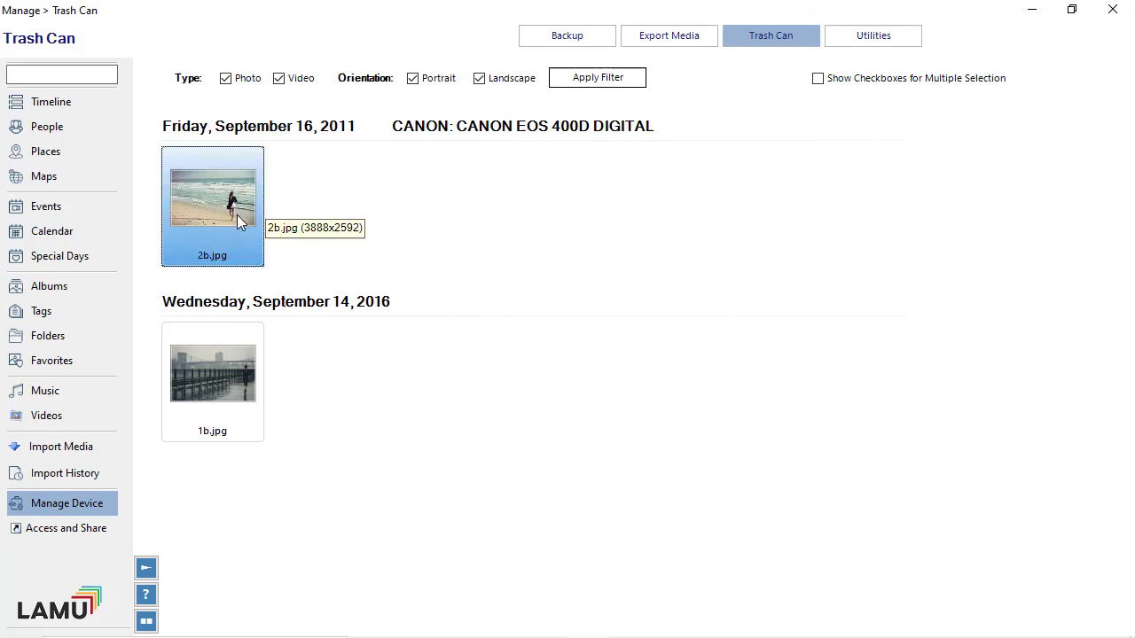
right_click(237, 214)
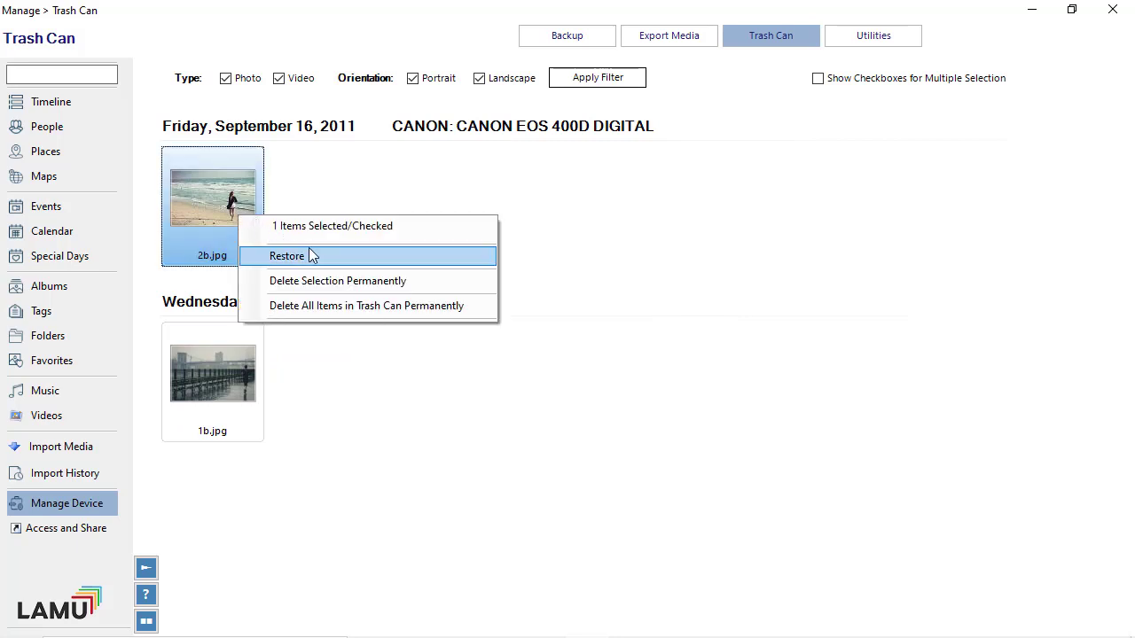